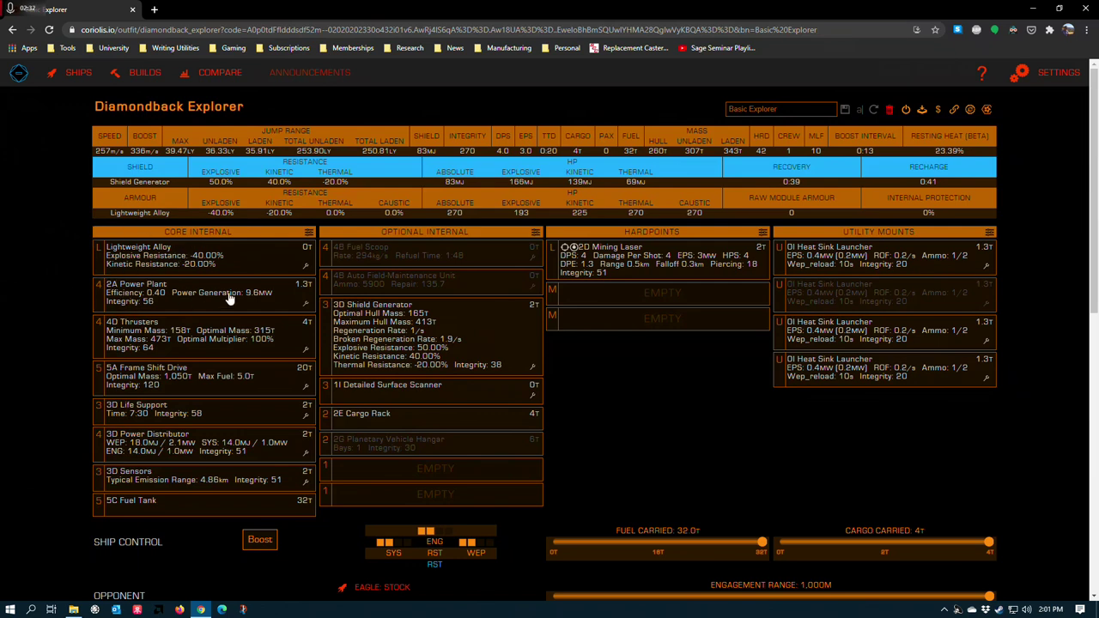
Try the 3D power plant in the core internals, and switch back to the 2A power plant
click(163, 297)
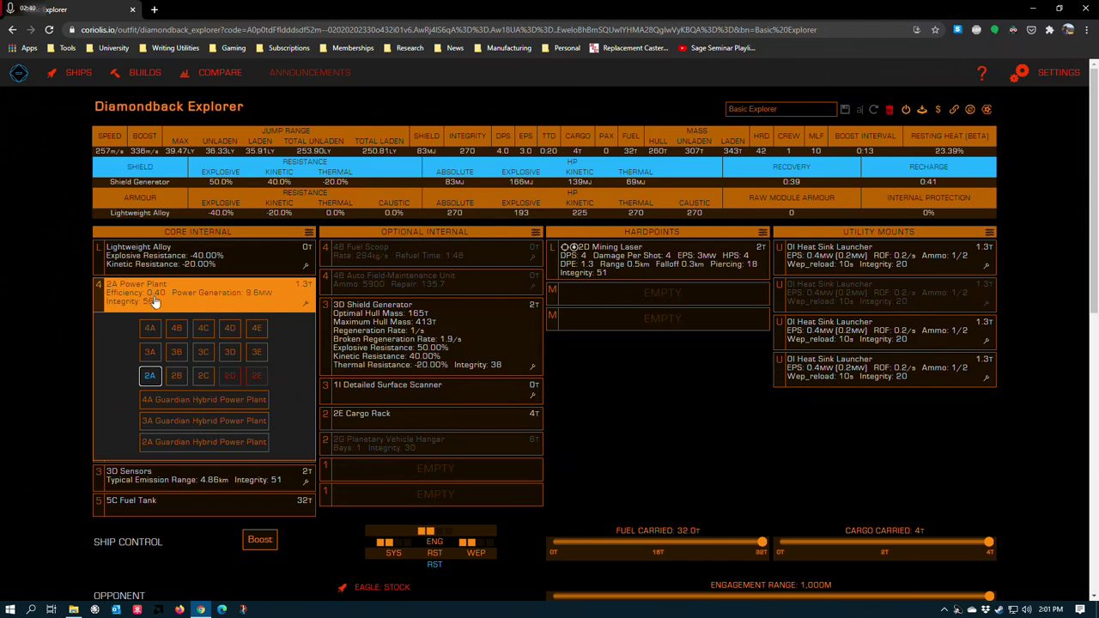
mouse_move(230, 331)
mouse_move(241, 376)
mouse_move(230, 355)
click(231, 355)
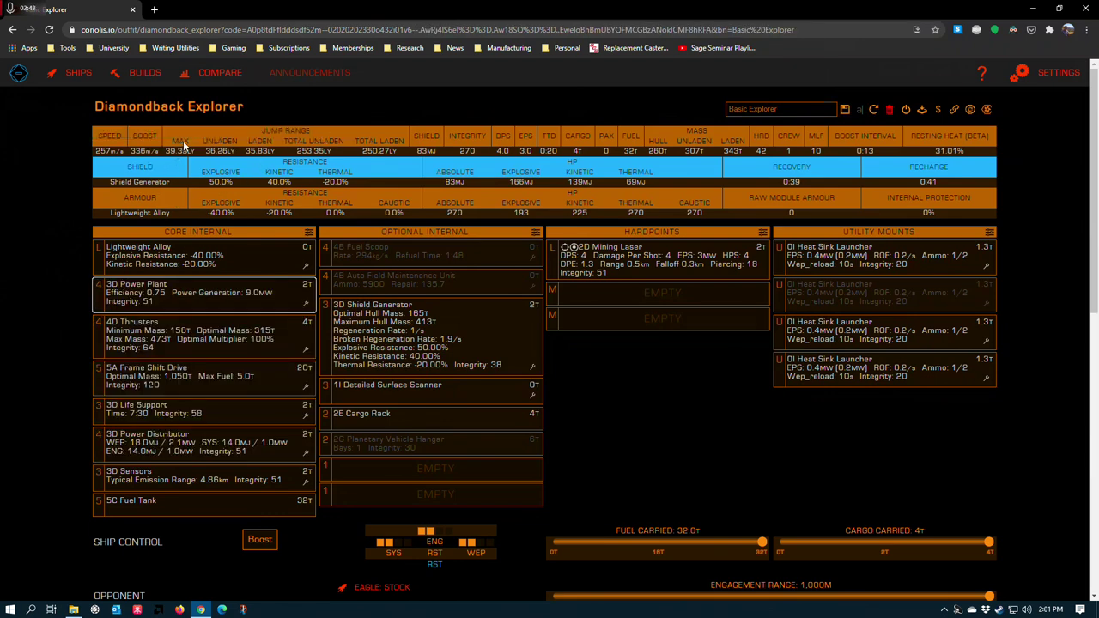
click(217, 292)
click(152, 378)
Fit the 2D power plant and check the retracted and deployed power usage
click(160, 309)
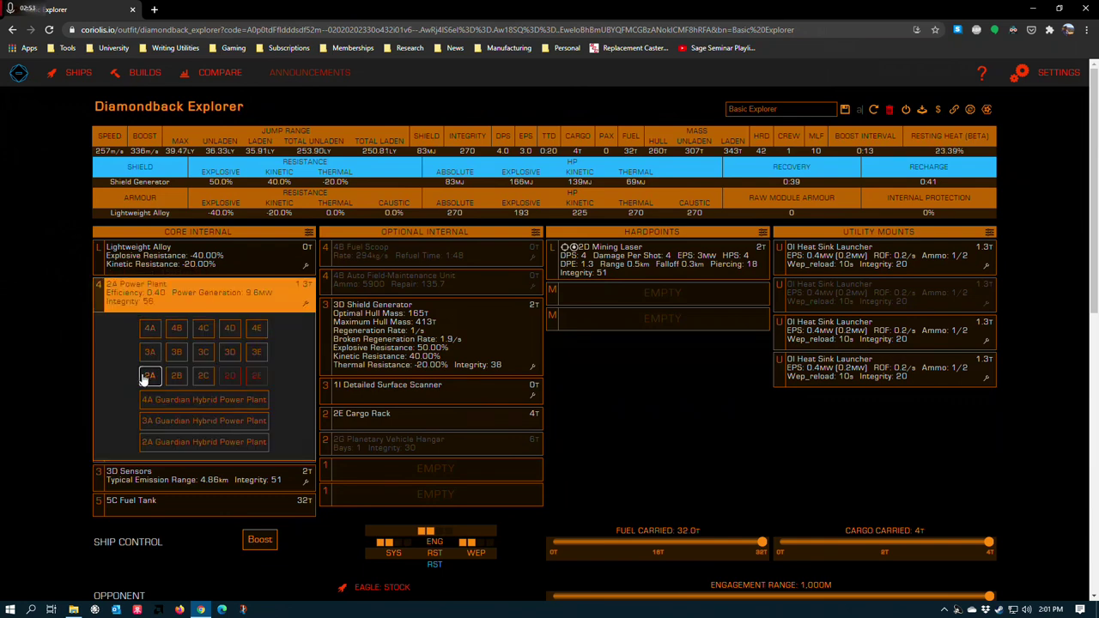
click(231, 377)
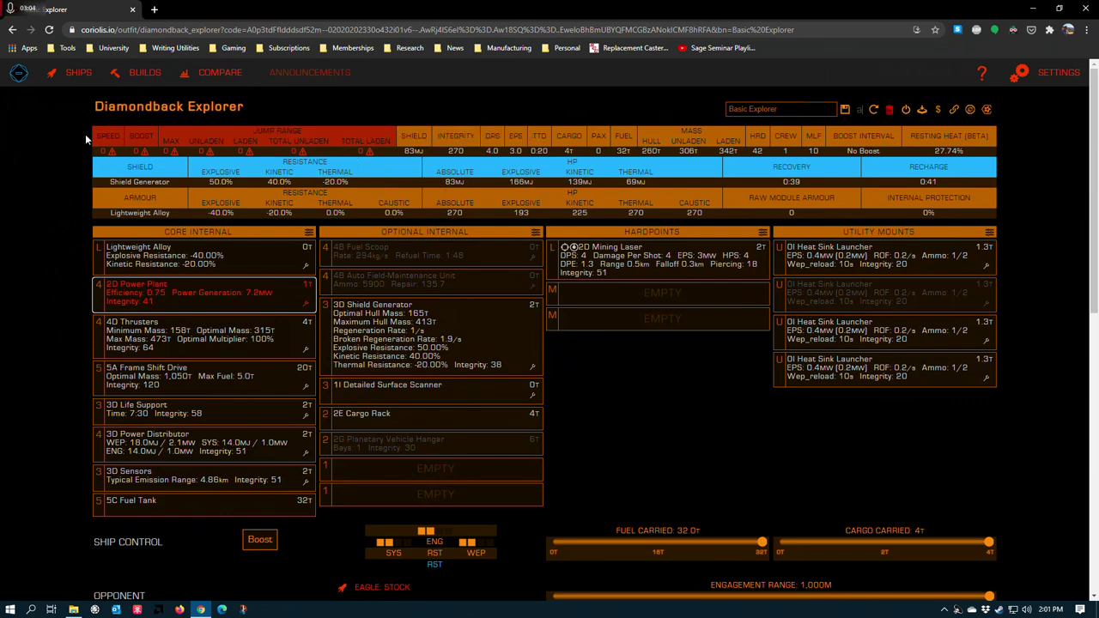
scroll(284, 312, down, 5)
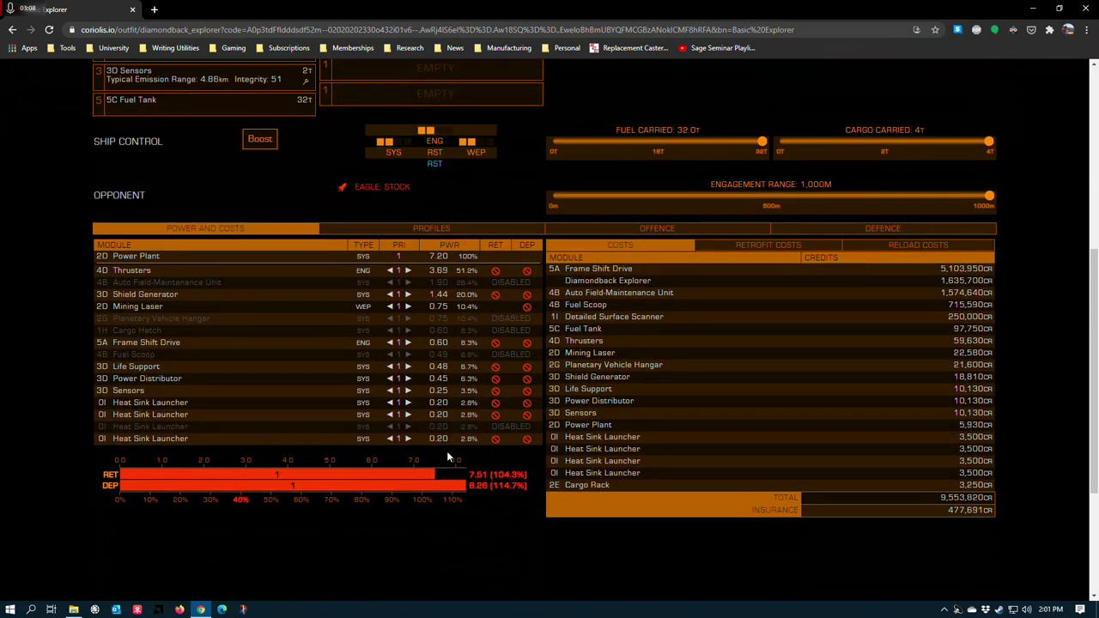
scroll(258, 352, up, 5)
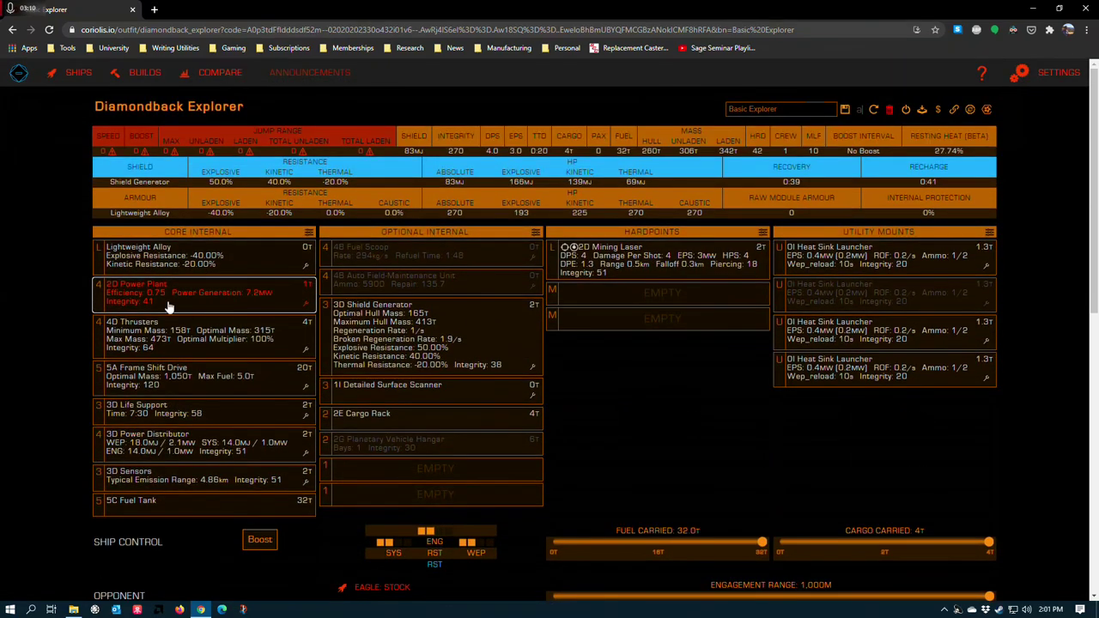
click(169, 307)
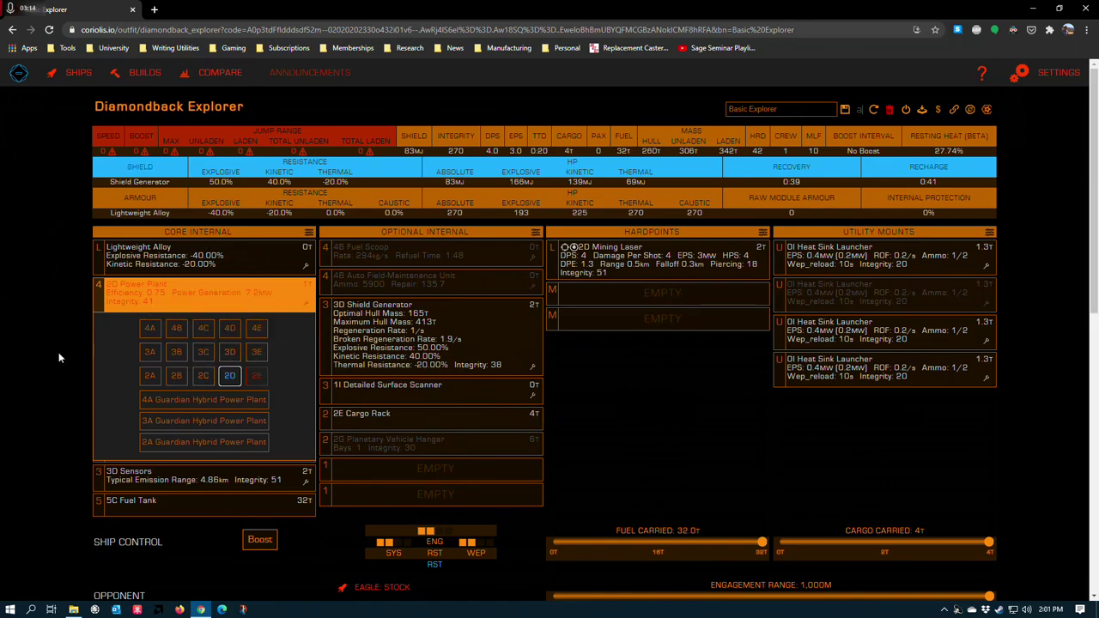
Power off the 3D Shield Generator and the 2D Mining Laser in the module power list
scroll(58, 358, down, 5)
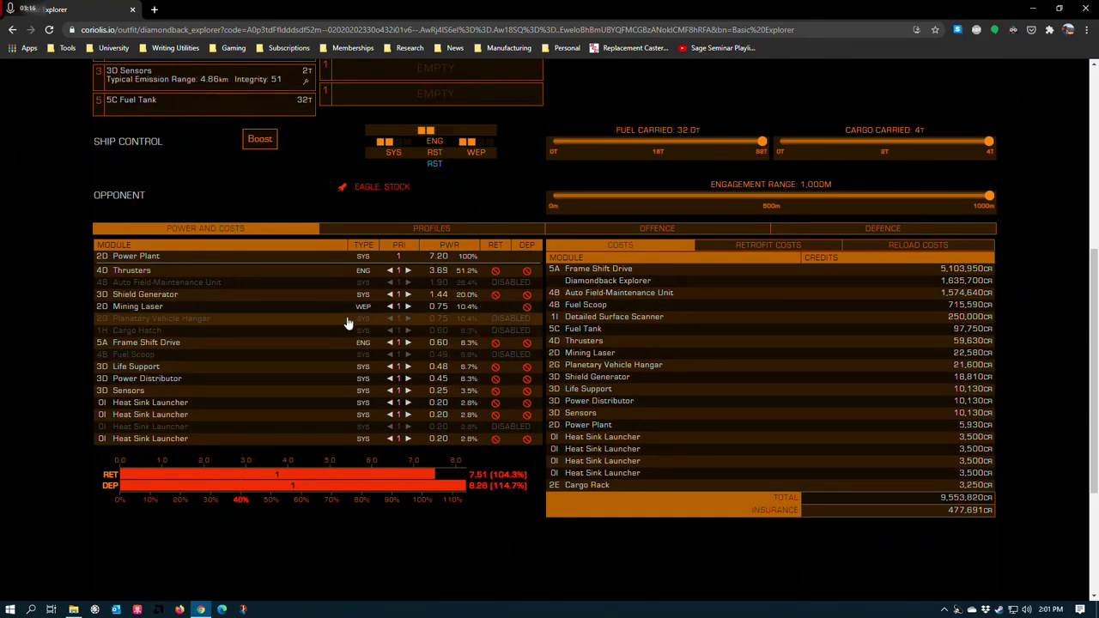
click(293, 295)
click(297, 306)
scroll(178, 443, up, 1)
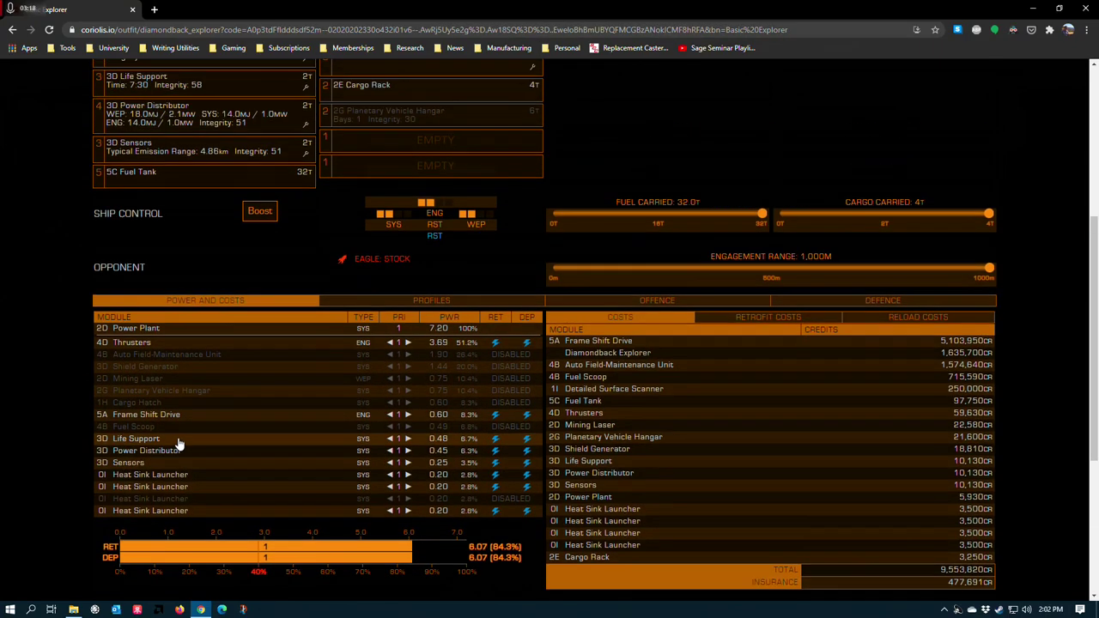
scroll(179, 443, up, 4)
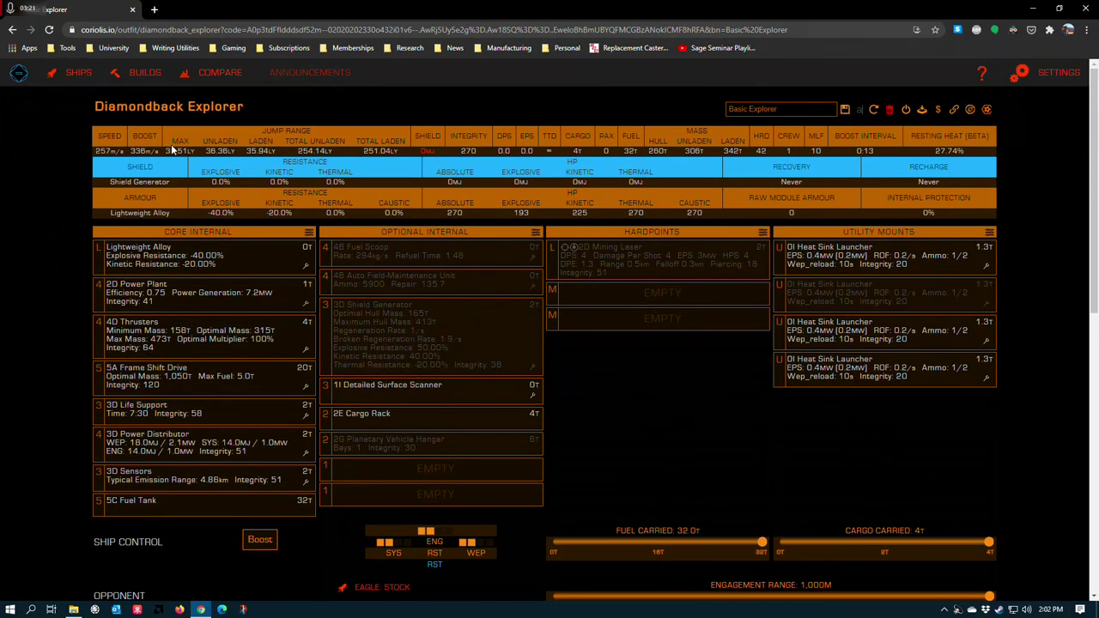
Swap the power plant to 2A and back to 2D to compare the jump ranges
click(156, 302)
click(154, 378)
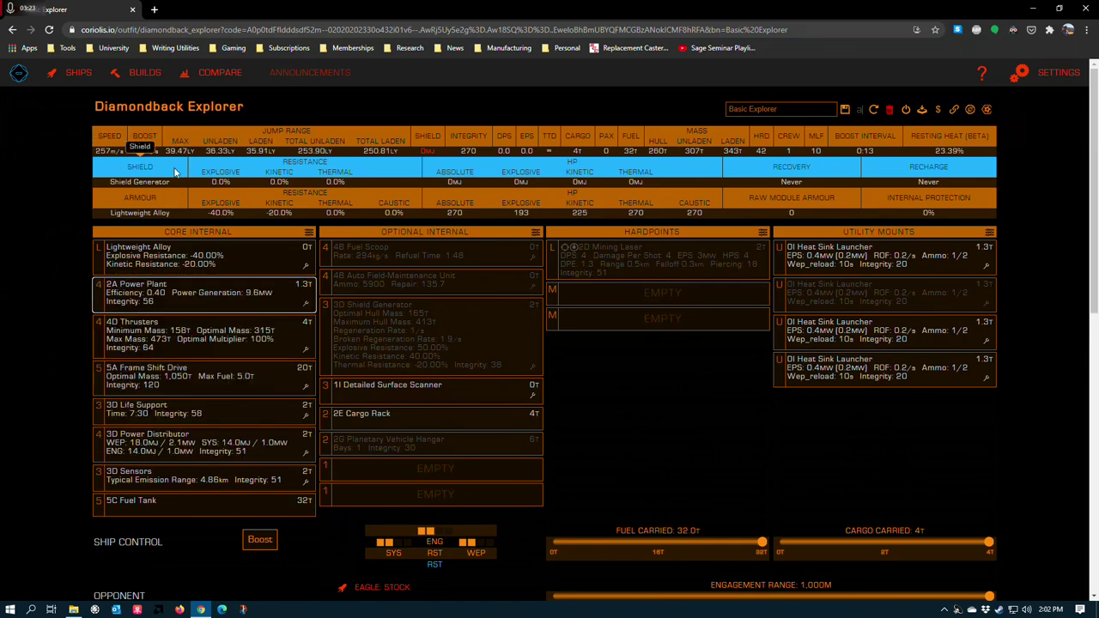
click(189, 301)
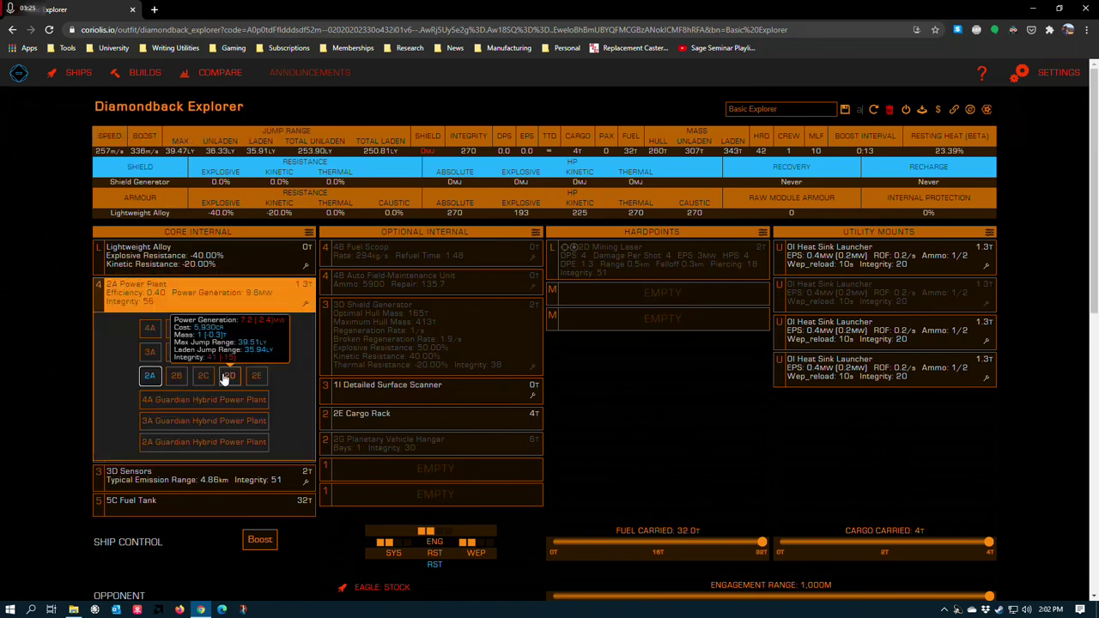
click(228, 376)
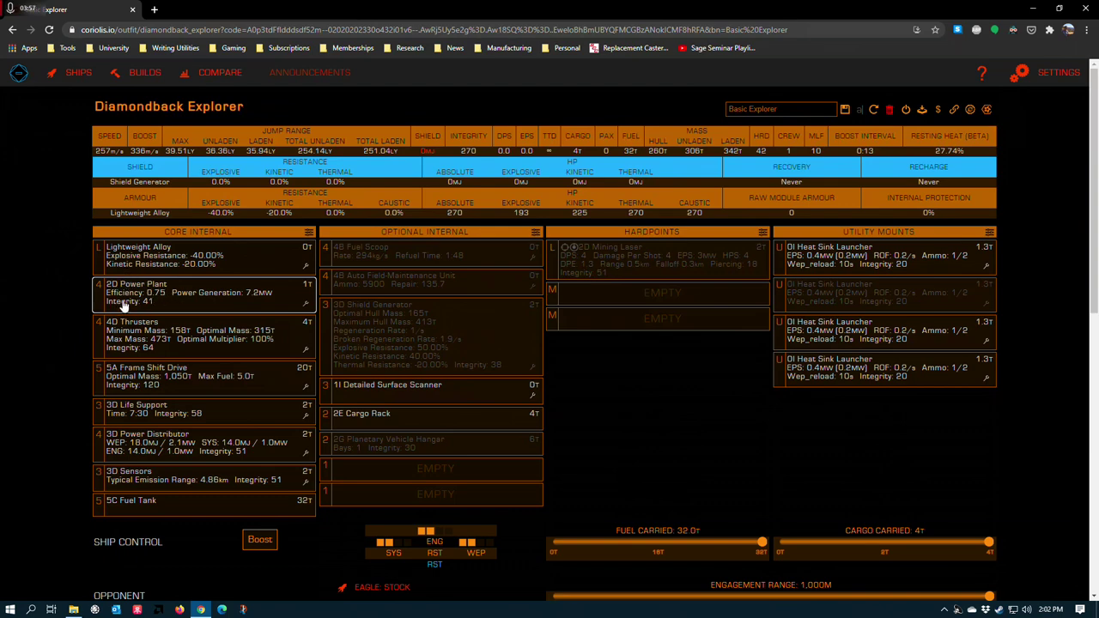
Check the power usage bars and refit the 2A power plant
scroll(168, 356, down, 1)
scroll(167, 357, down, 5)
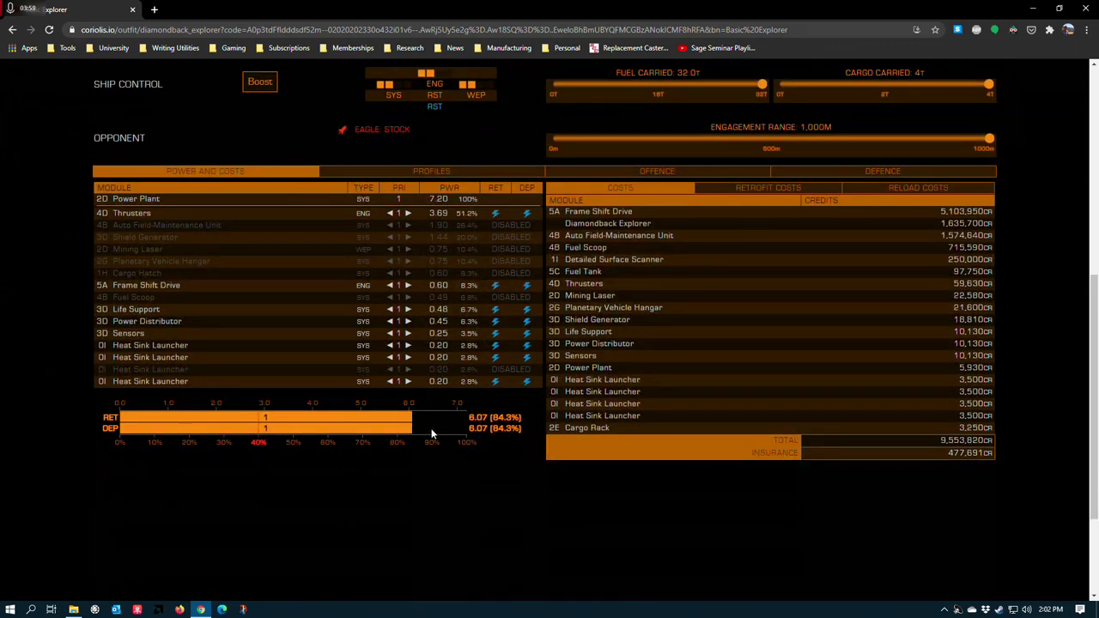
scroll(398, 444, up, 5)
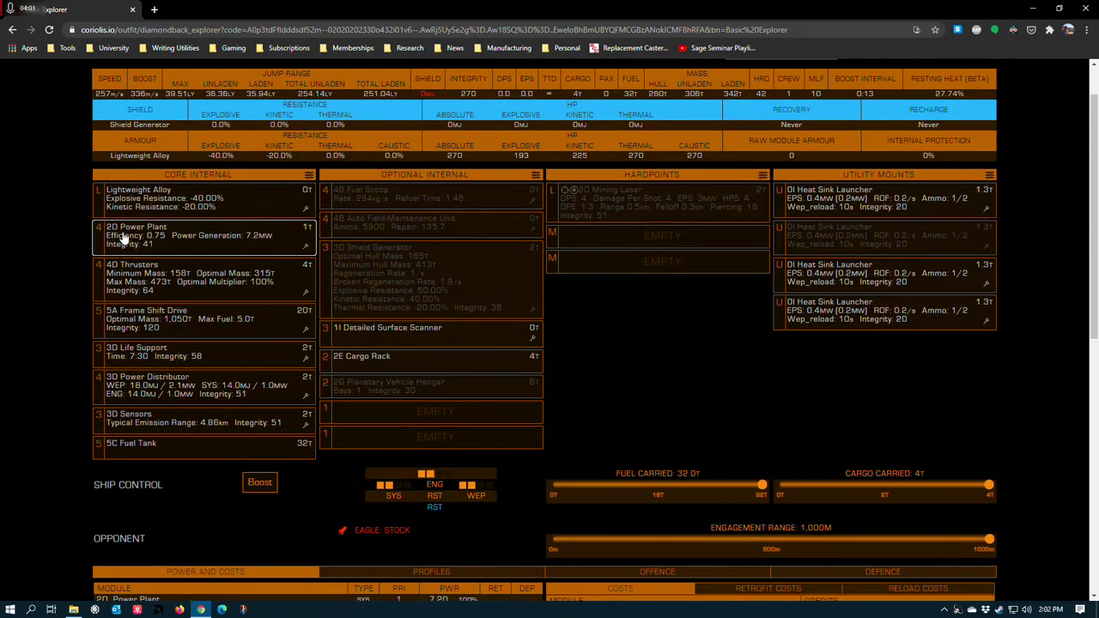
click(119, 238)
scroll(48, 297, up, 1)
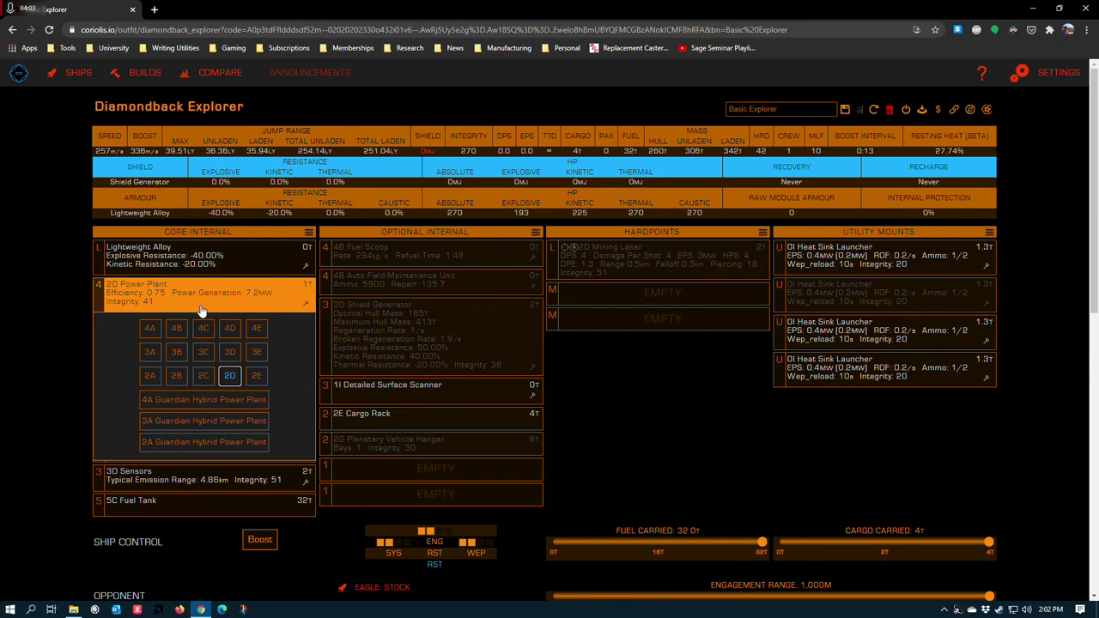
click(148, 378)
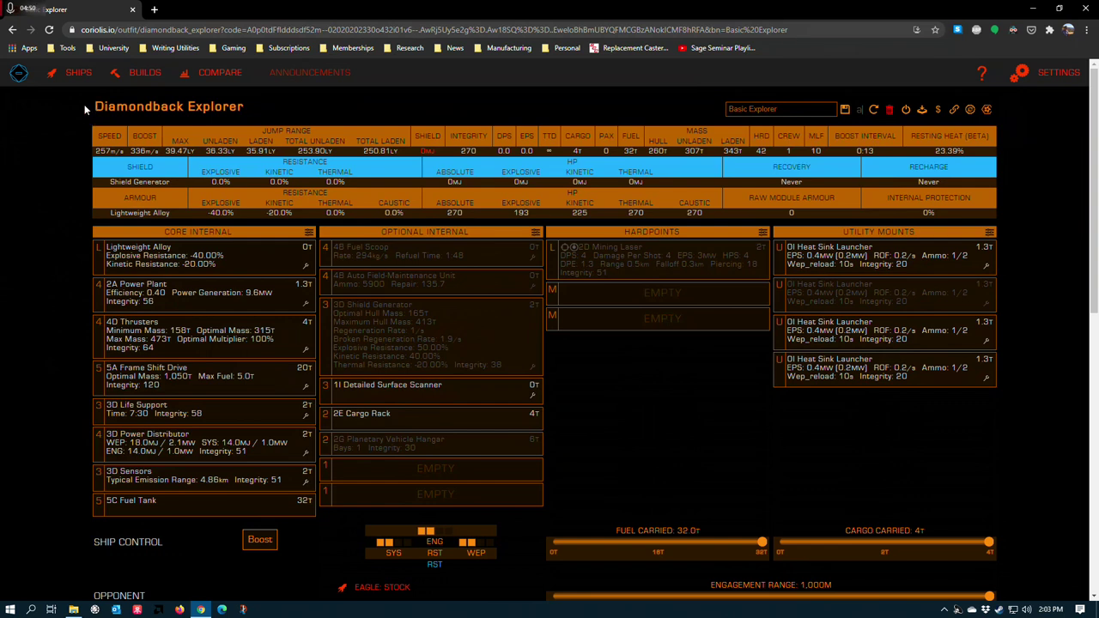
View the engineering modifications available for the 4D thrusters and close them without choosing one
scroll(38, 181, down, 3)
scroll(48, 237, up, 3)
click(297, 352)
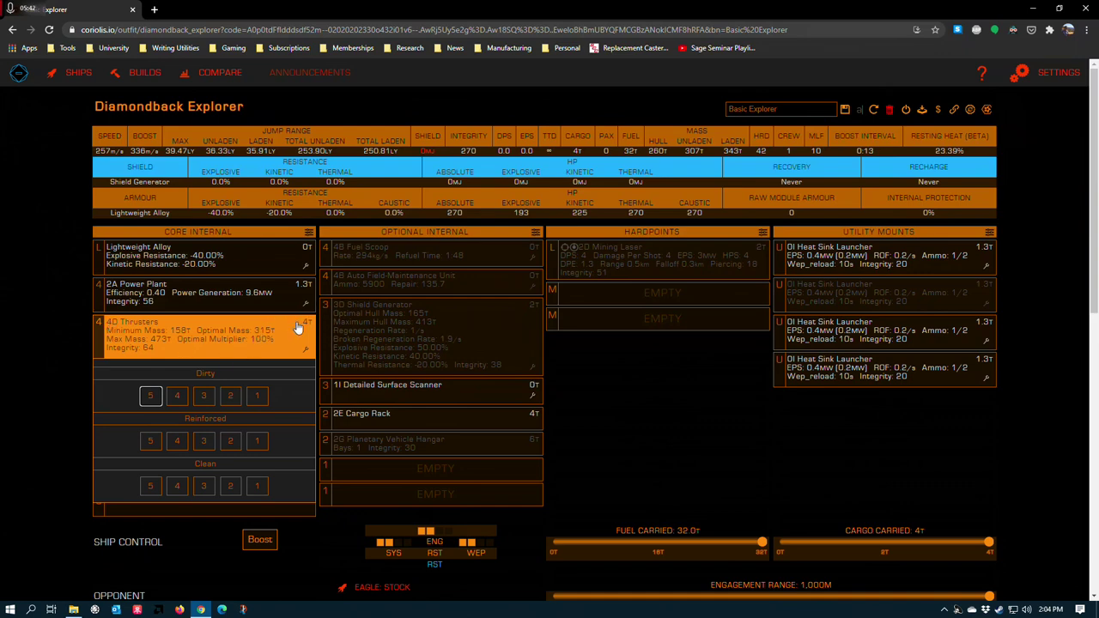
click(36, 327)
scroll(40, 340, down, 2)
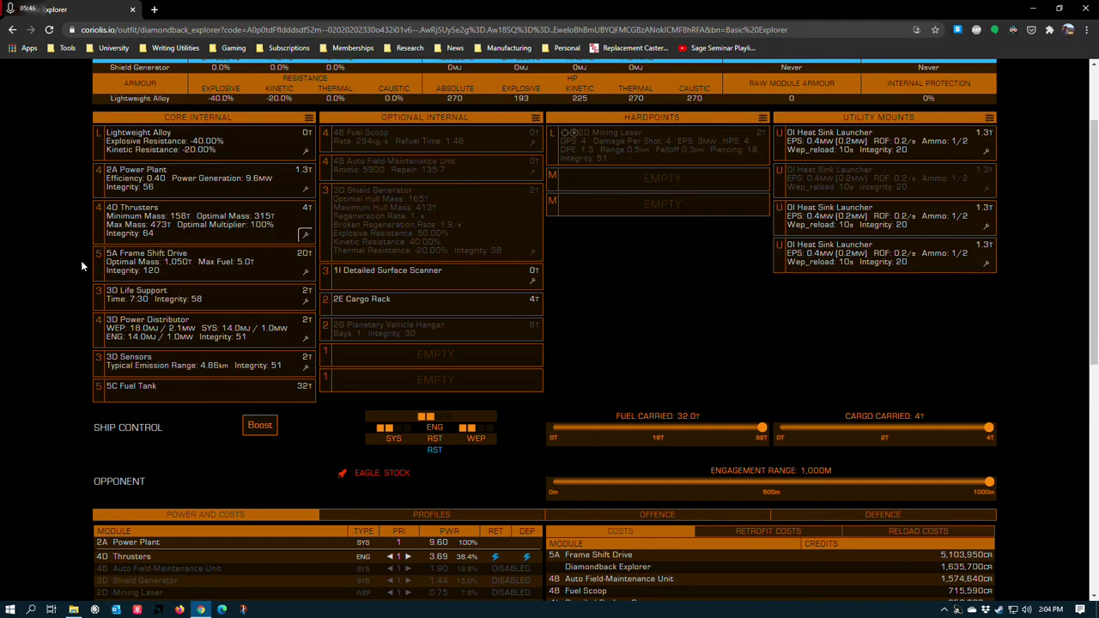
scroll(14, 271, up, 2)
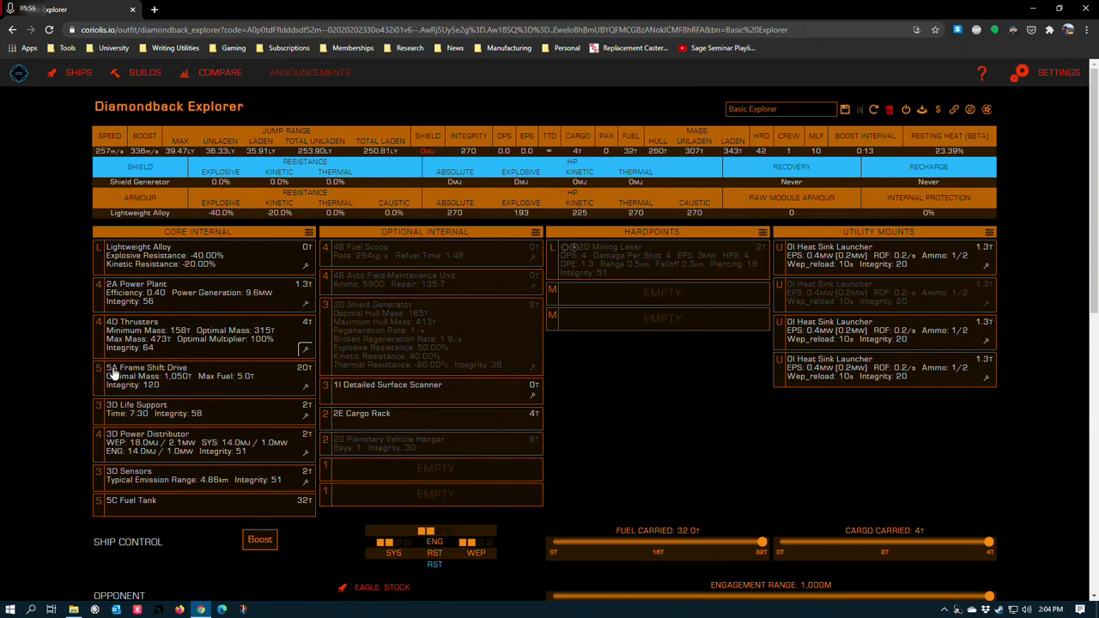
View the available module classes for the life support and the power distributor
scroll(43, 389, down, 1)
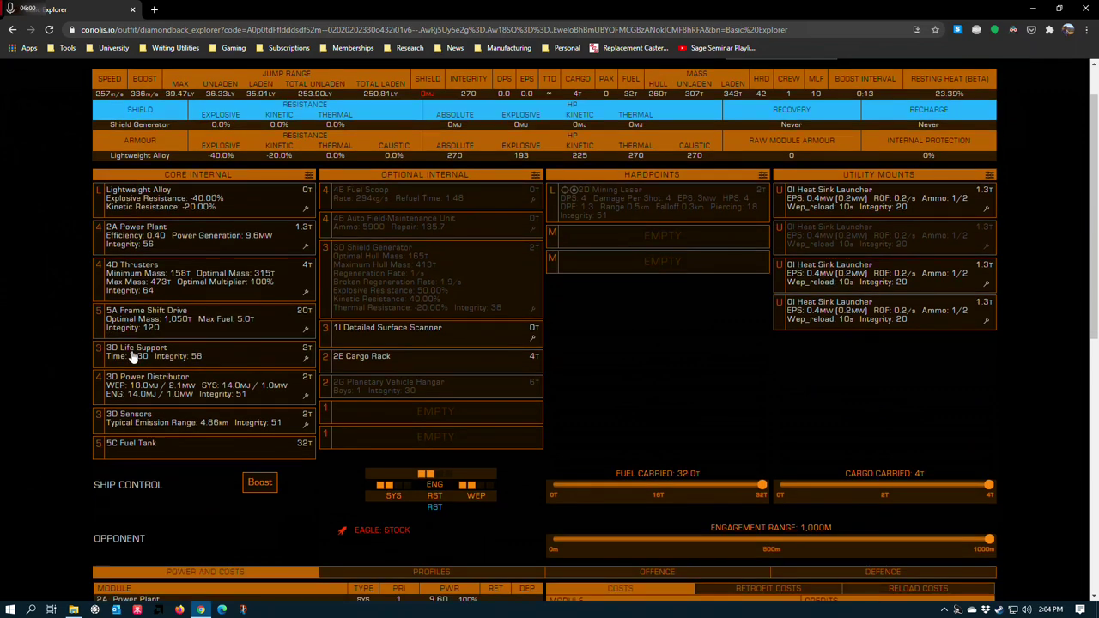
click(242, 358)
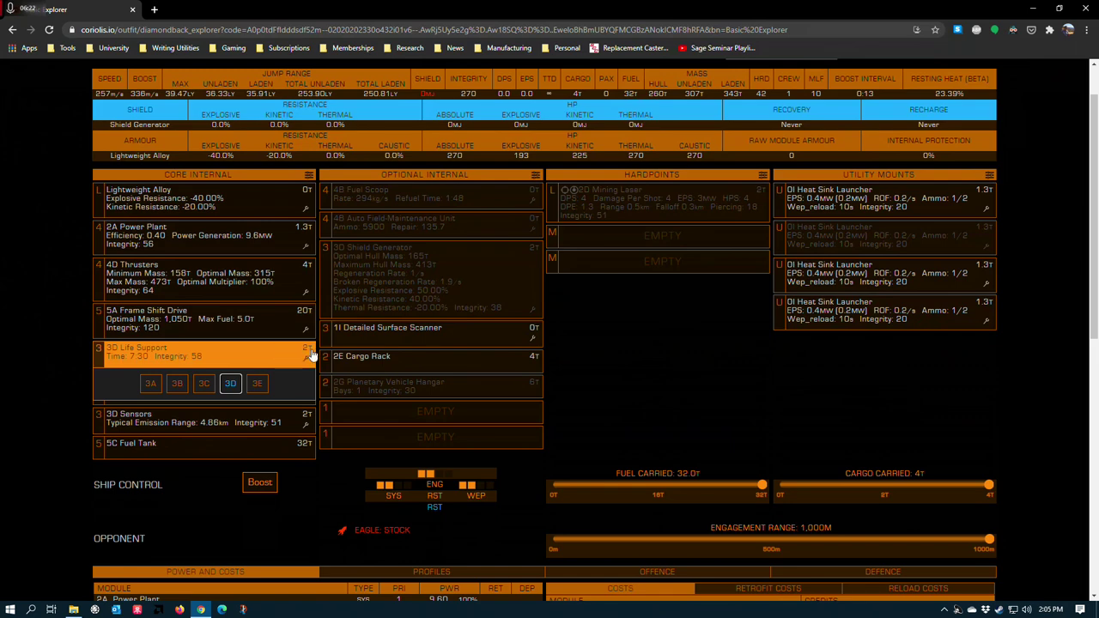
click(39, 339)
scroll(32, 363, down, 1)
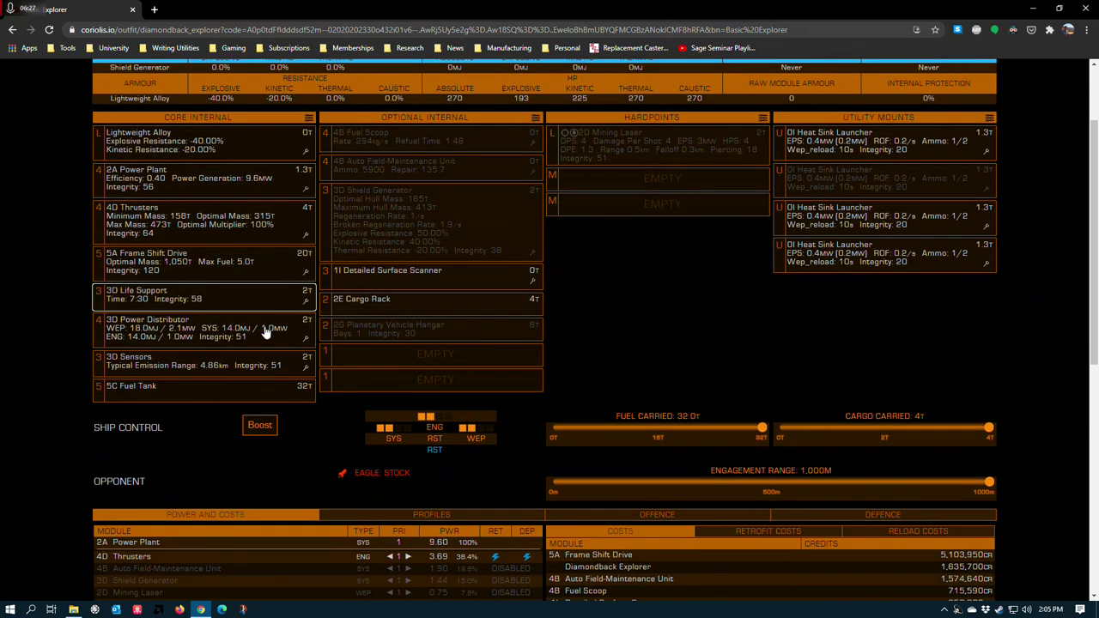
click(266, 333)
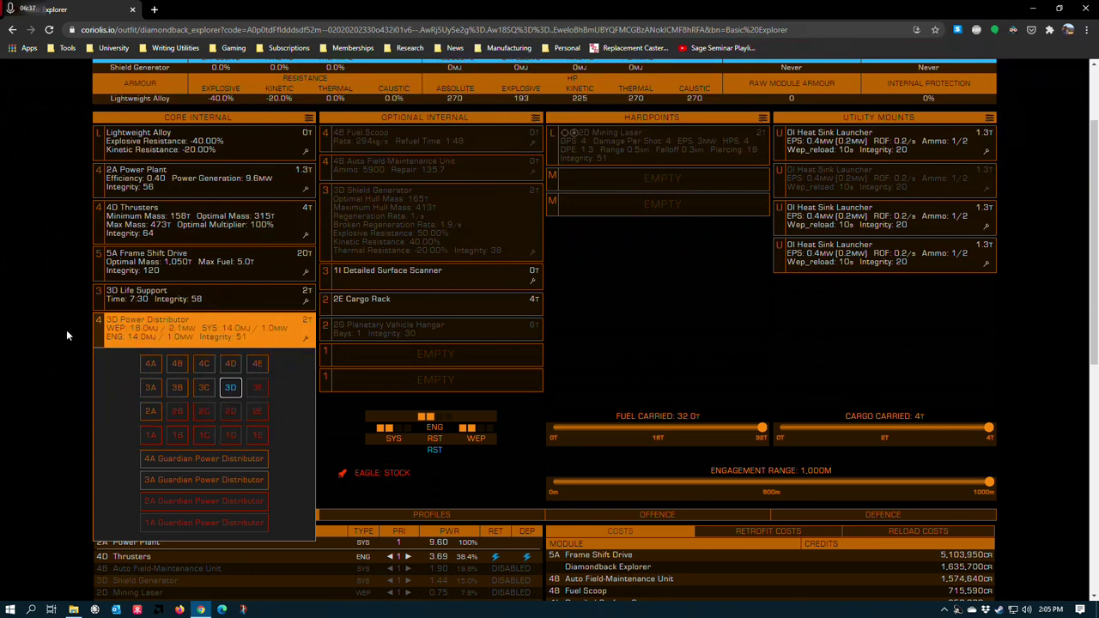
click(146, 333)
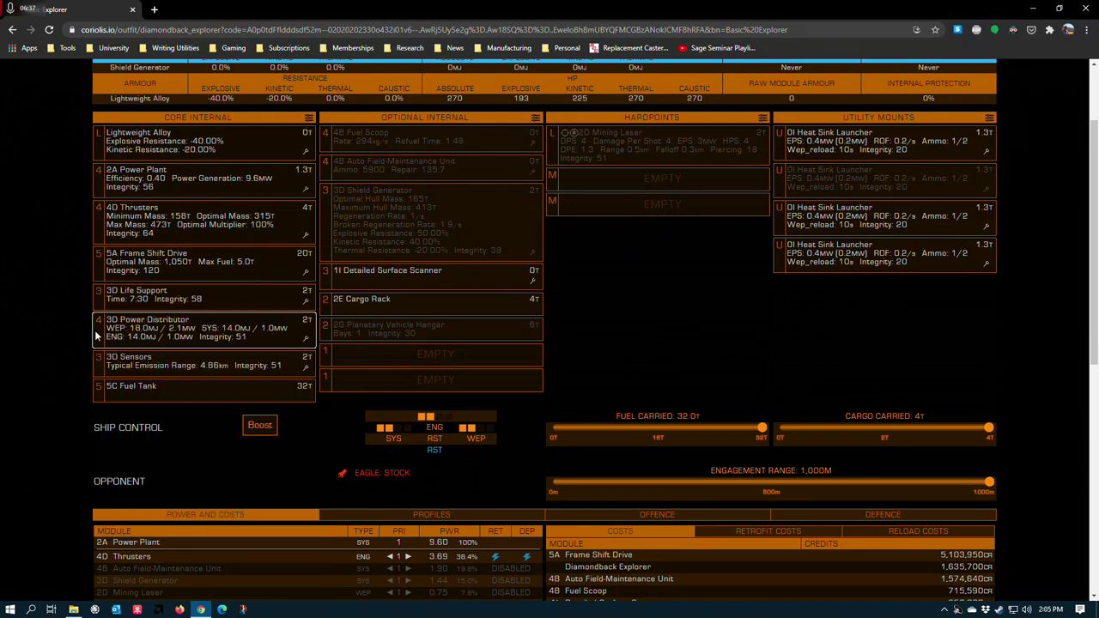
Try the 1D power distributor, check the jump range, and restore the 3D power distributor
click(148, 336)
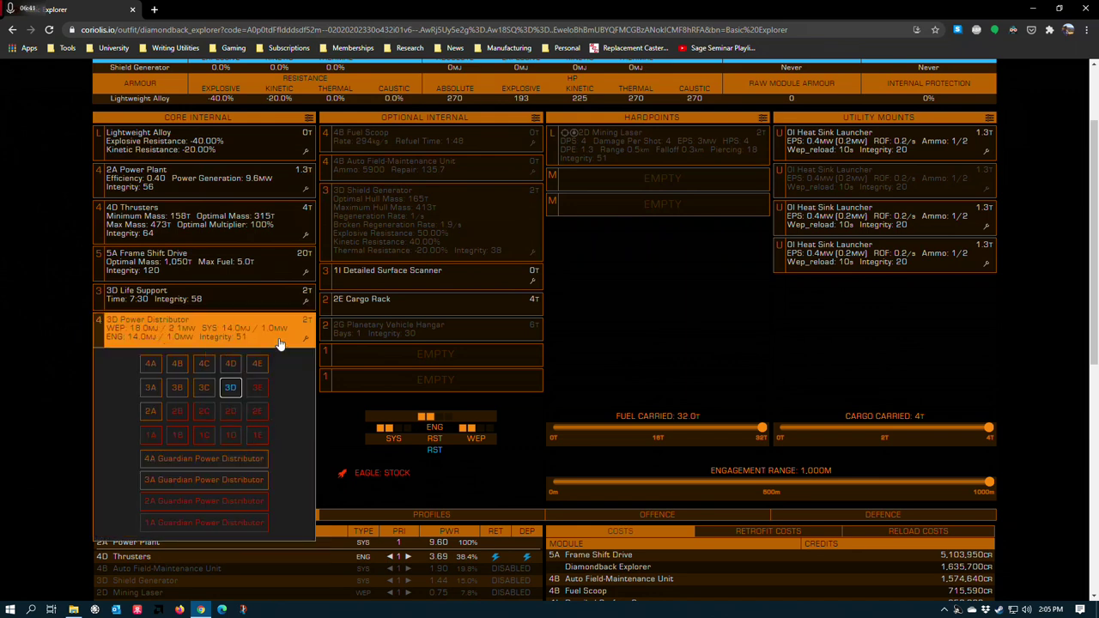
click(231, 435)
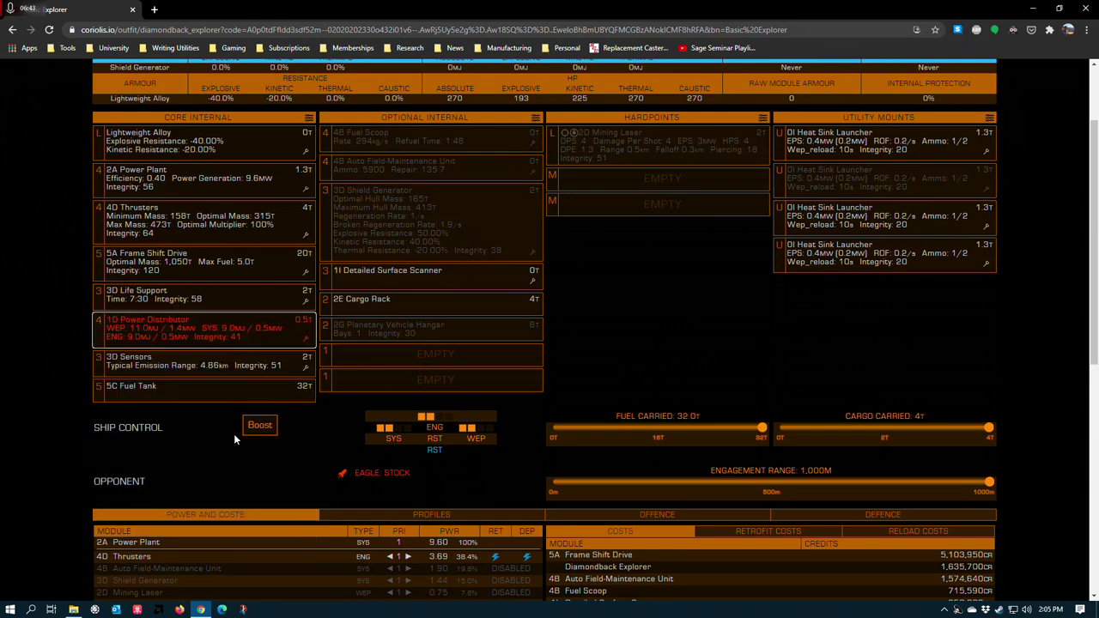
scroll(52, 336, up, 2)
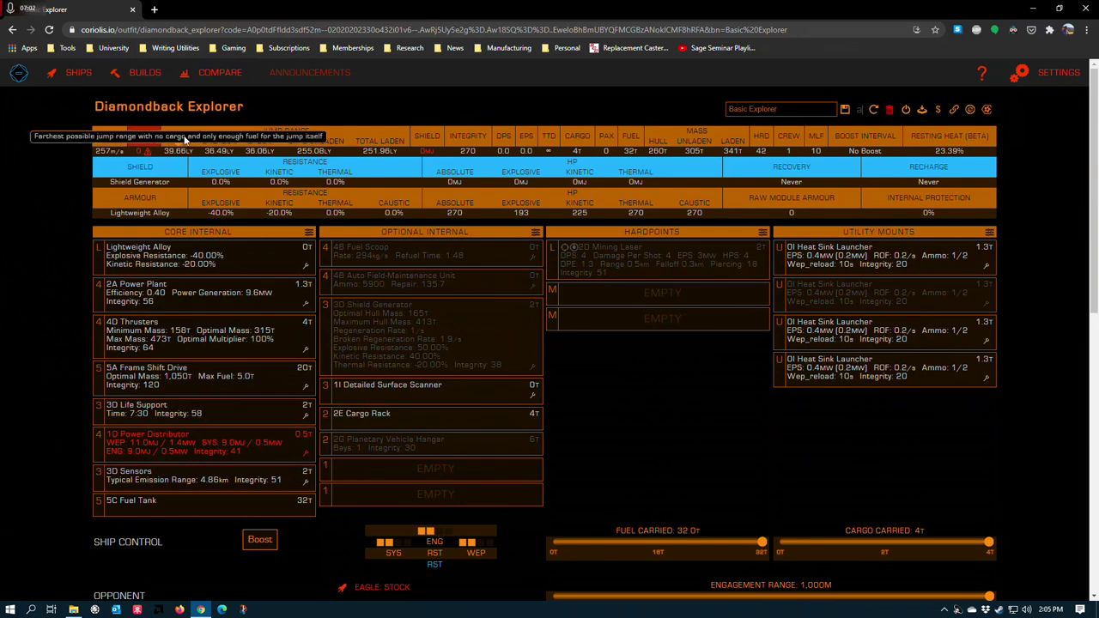
click(195, 443)
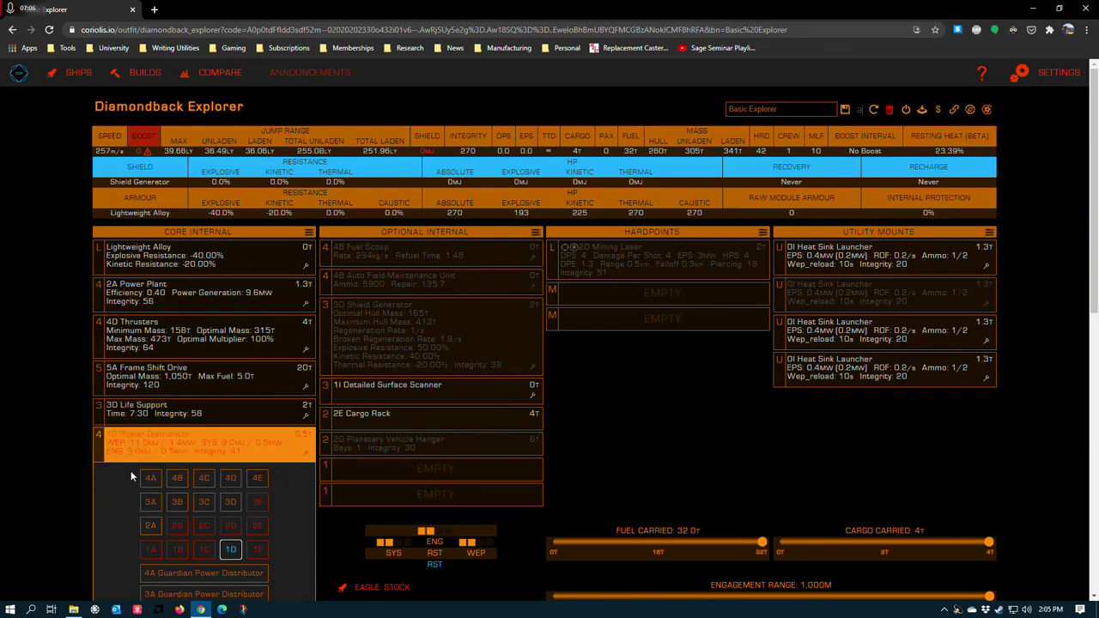
click(231, 503)
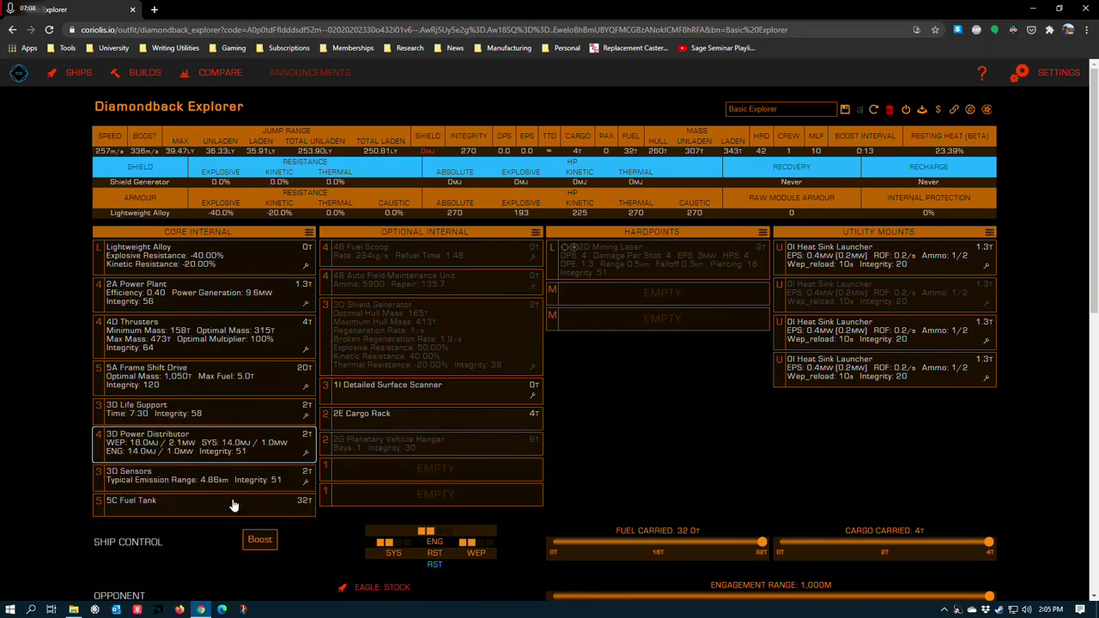
Fit the 2D power distributor and apply the grade 5 Engine Focused modification without an experimental effect
click(176, 447)
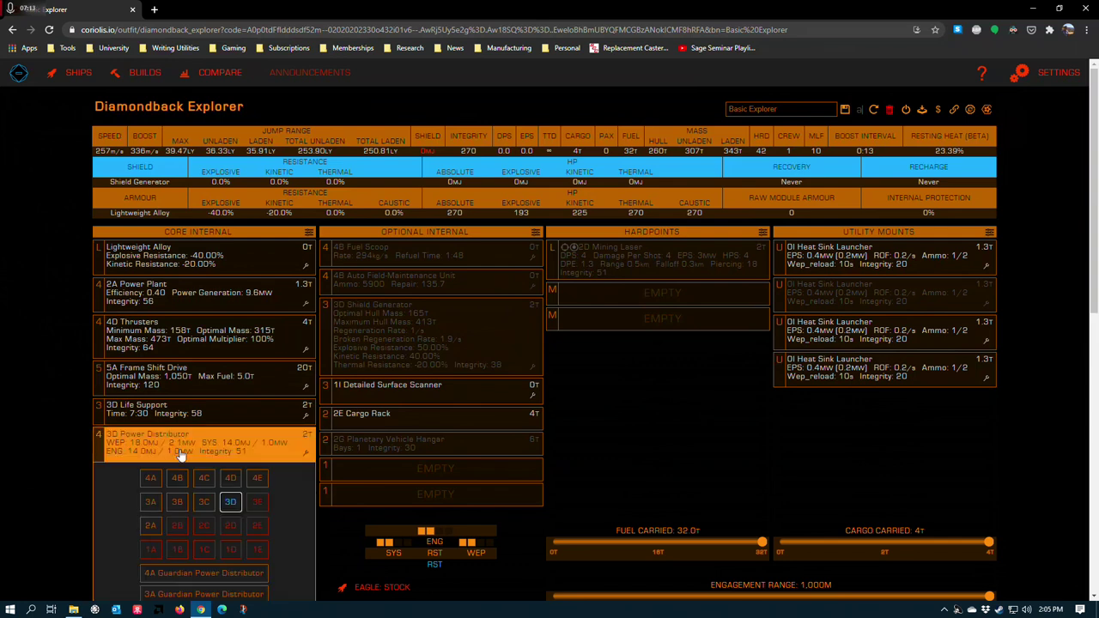
click(230, 526)
click(301, 456)
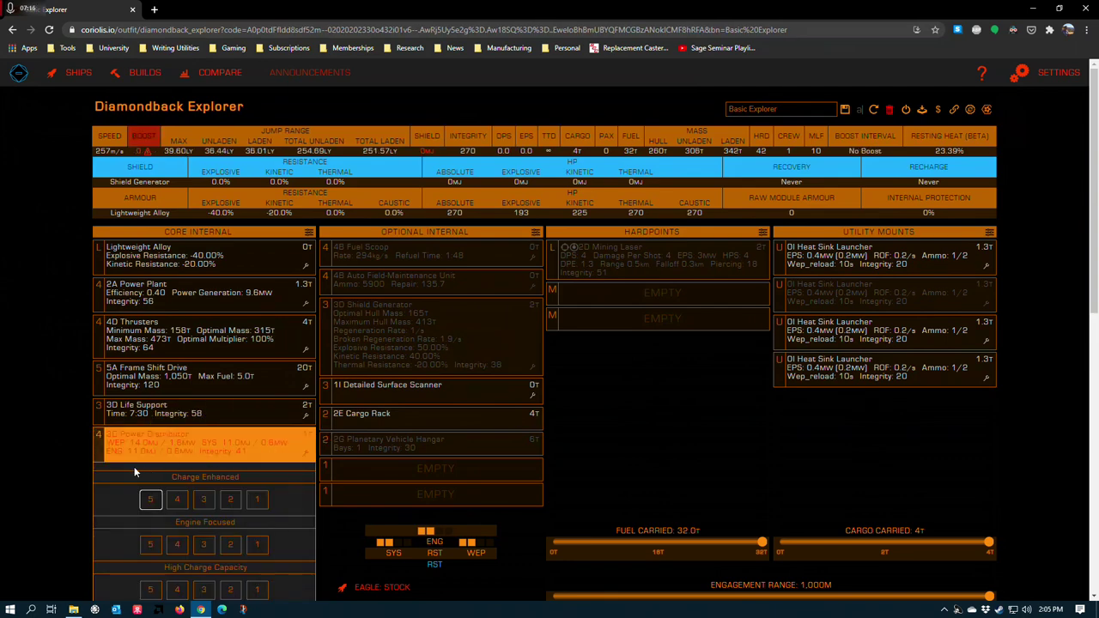
scroll(129, 480, down, 1)
click(150, 487)
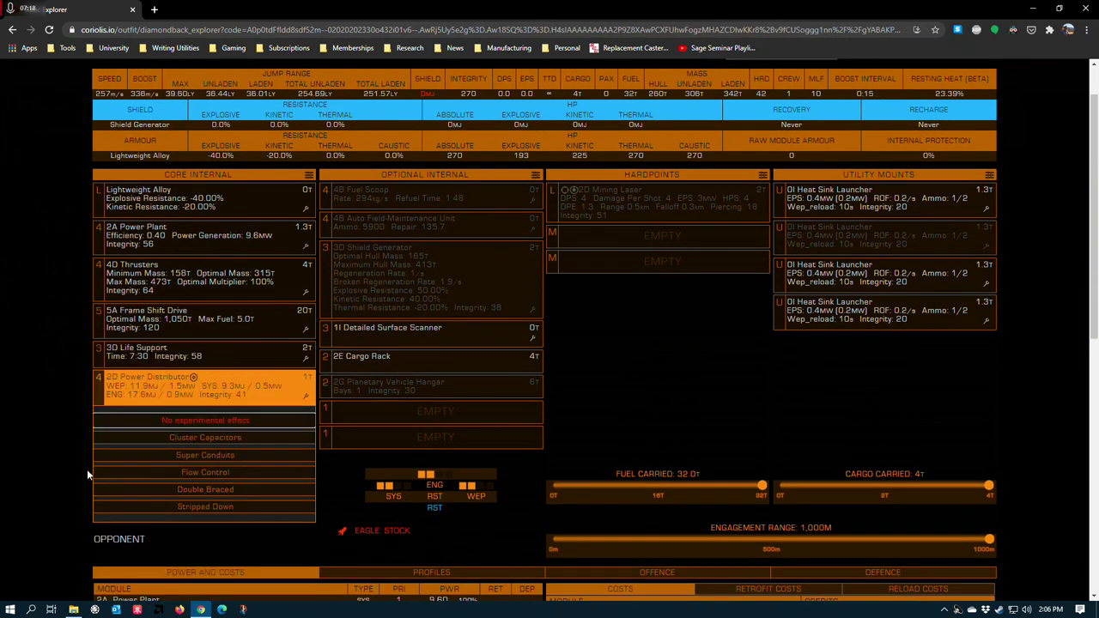
click(36, 382)
scroll(89, 363, up, 1)
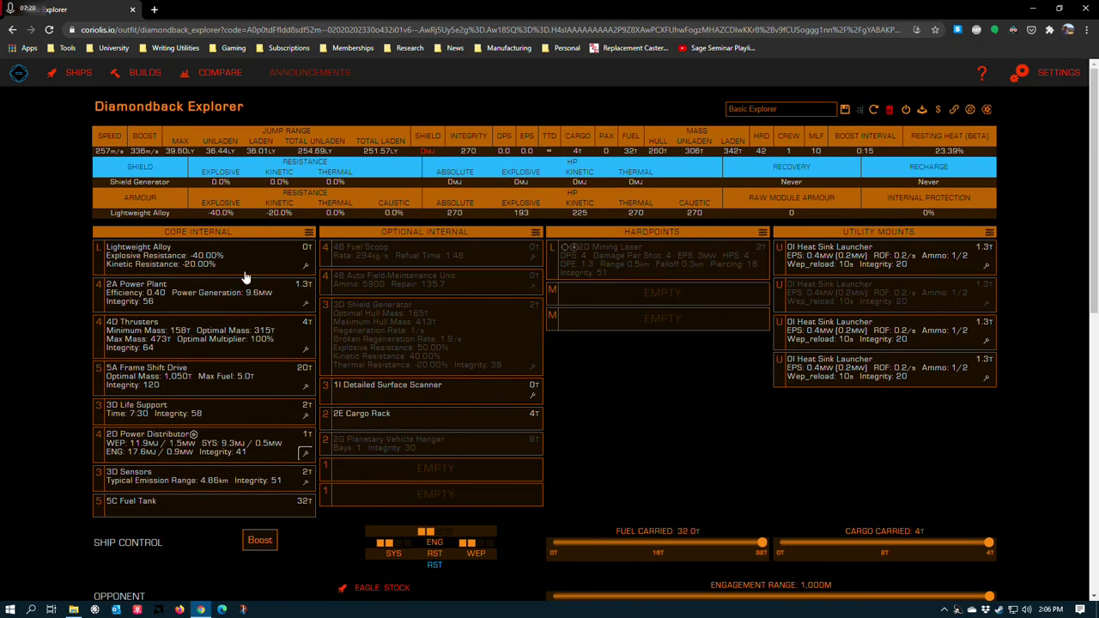
scroll(300, 454, down, 1)
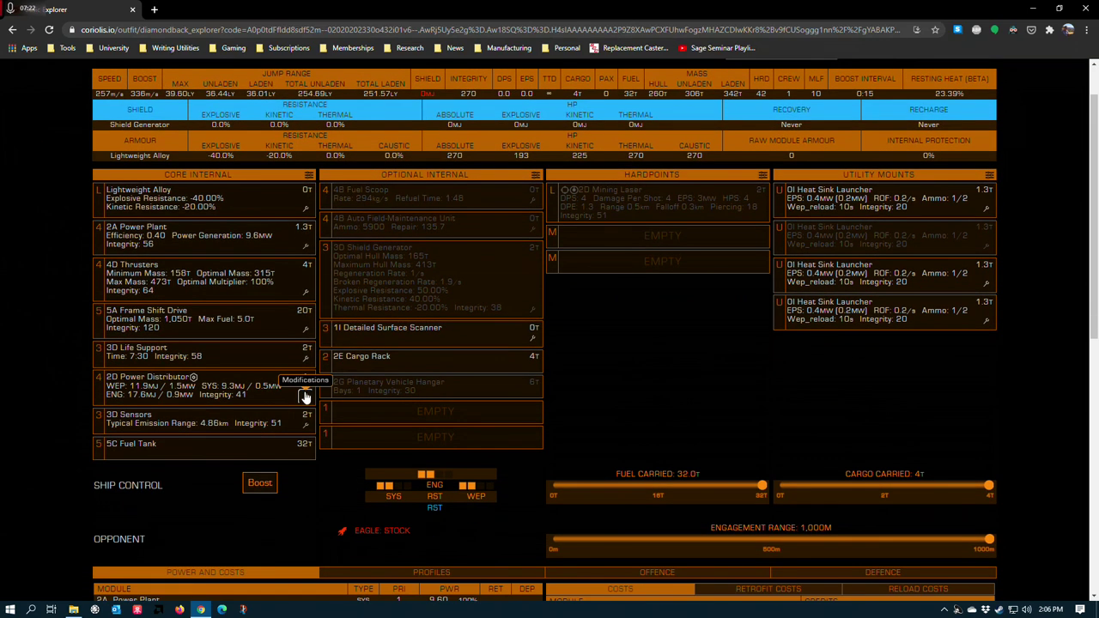
Fit the 1D power distributor and apply the grade 5 Engine Focused modification without an experimental effect
click(304, 396)
click(67, 416)
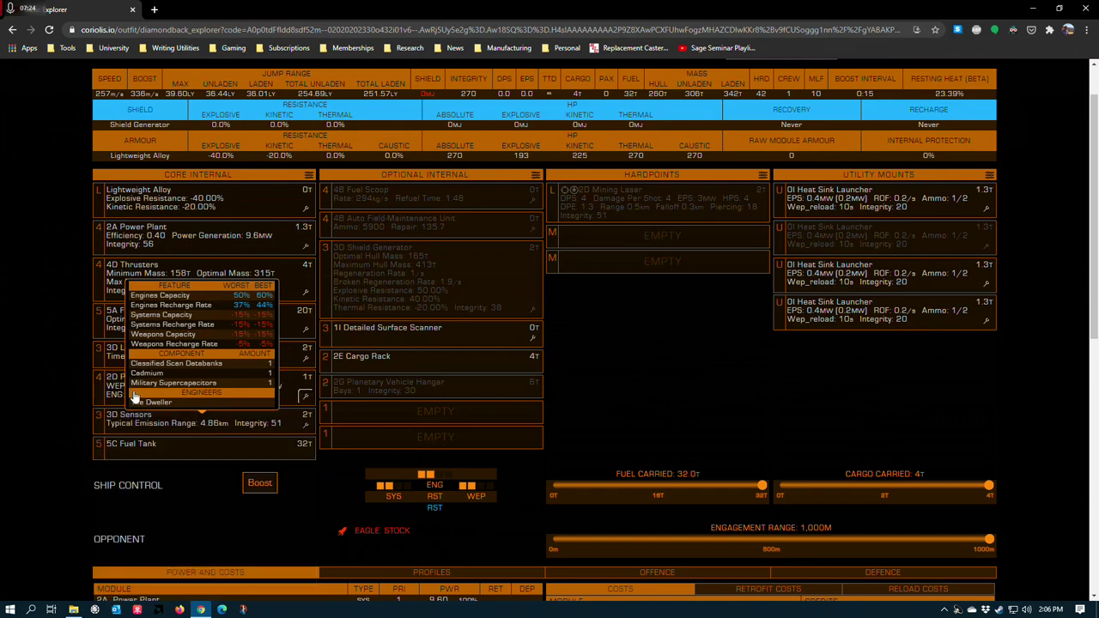
click(131, 393)
click(231, 498)
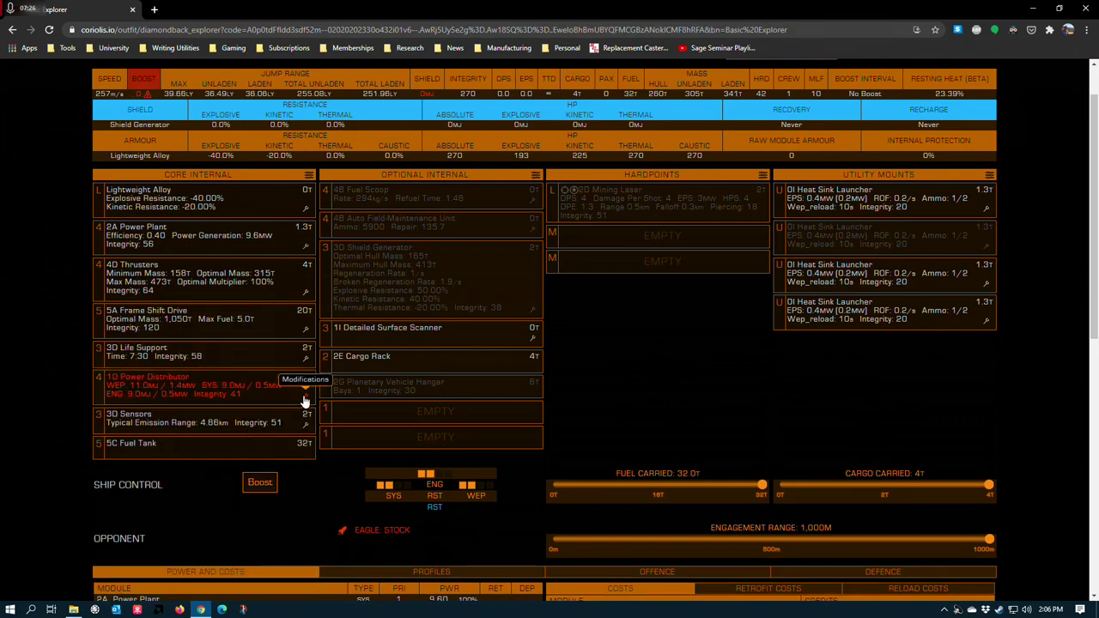
click(306, 397)
click(151, 485)
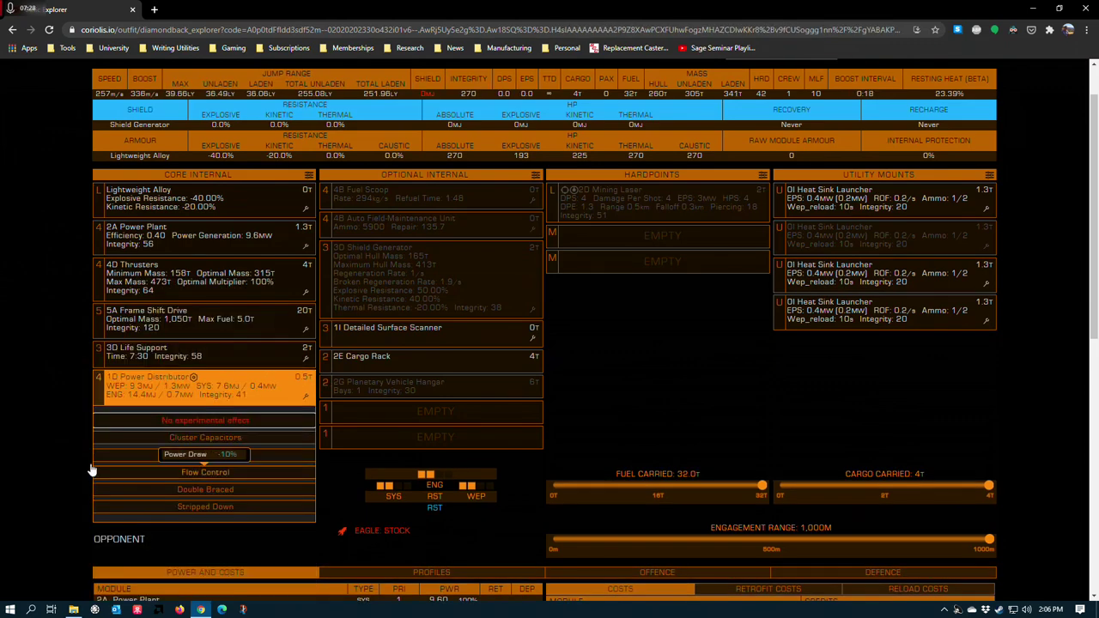
click(47, 394)
scroll(47, 394, up, 1)
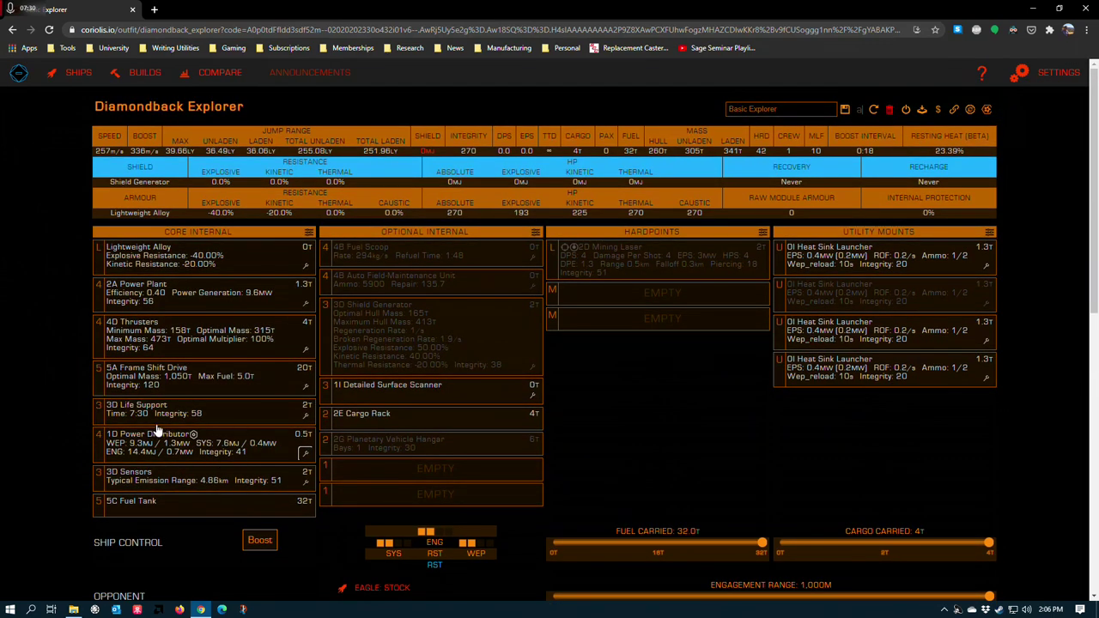
Review the engineering details and the available module classes of the 1D power distributor without changing anything
click(306, 452)
click(57, 464)
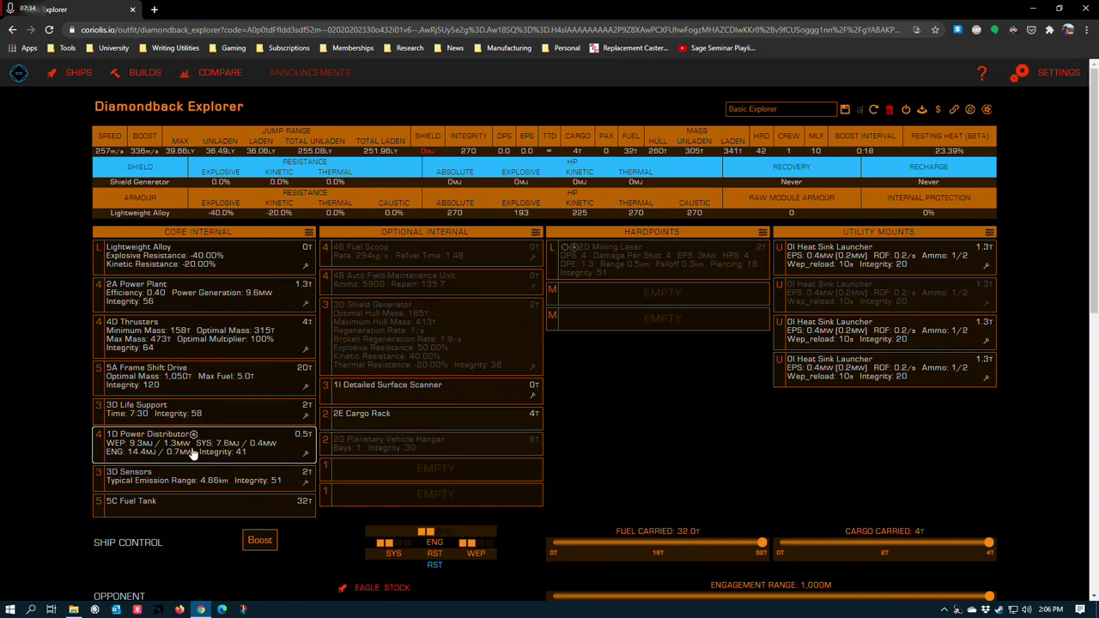
click(307, 458)
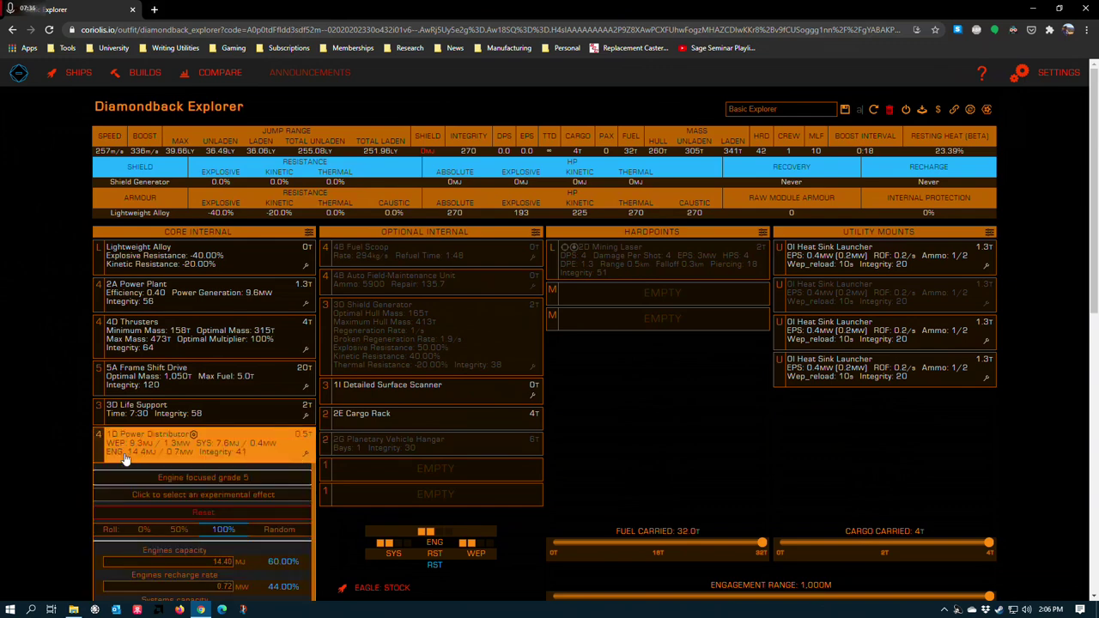
scroll(58, 429, down, 1)
click(58, 428)
click(227, 394)
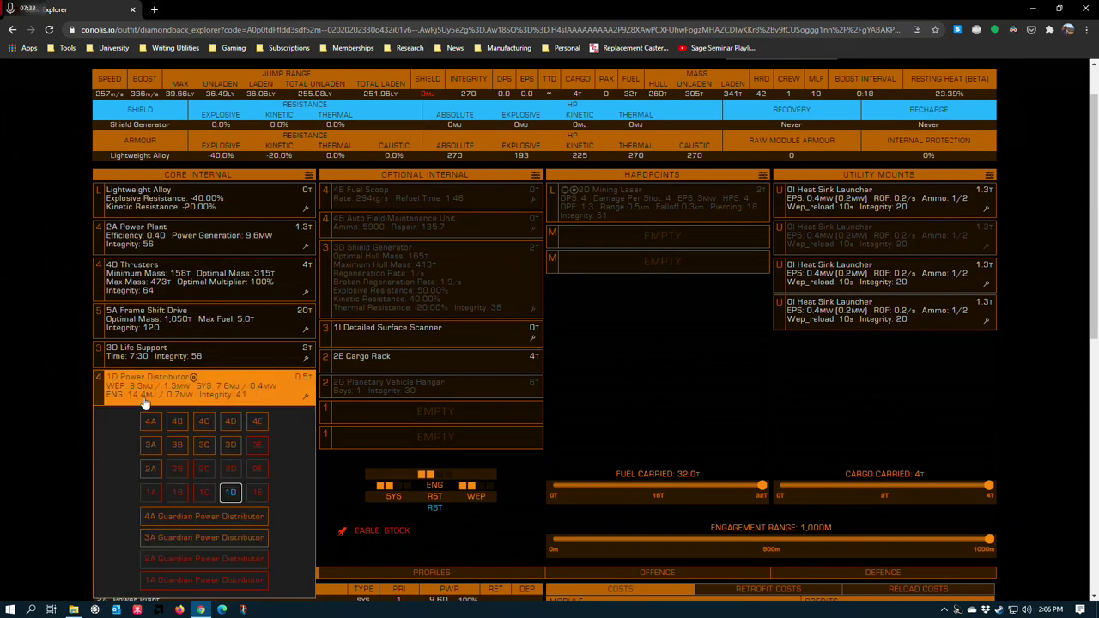
scroll(144, 402, down, 1)
click(131, 391)
Try the 3A sensors and undo the change to restore the 3D sensors
click(149, 369)
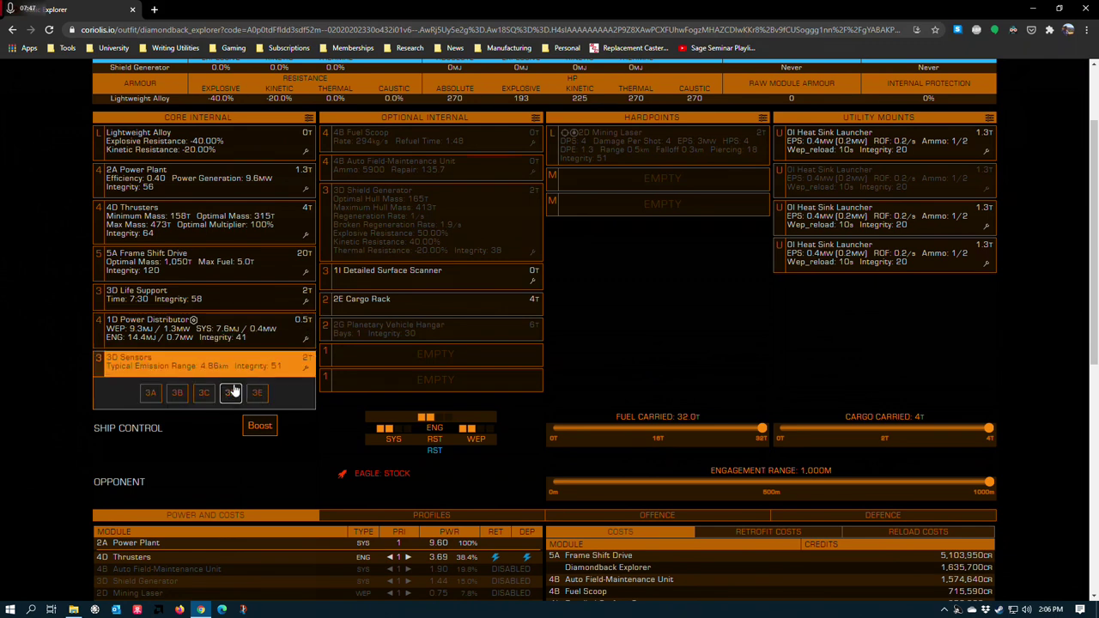
click(148, 392)
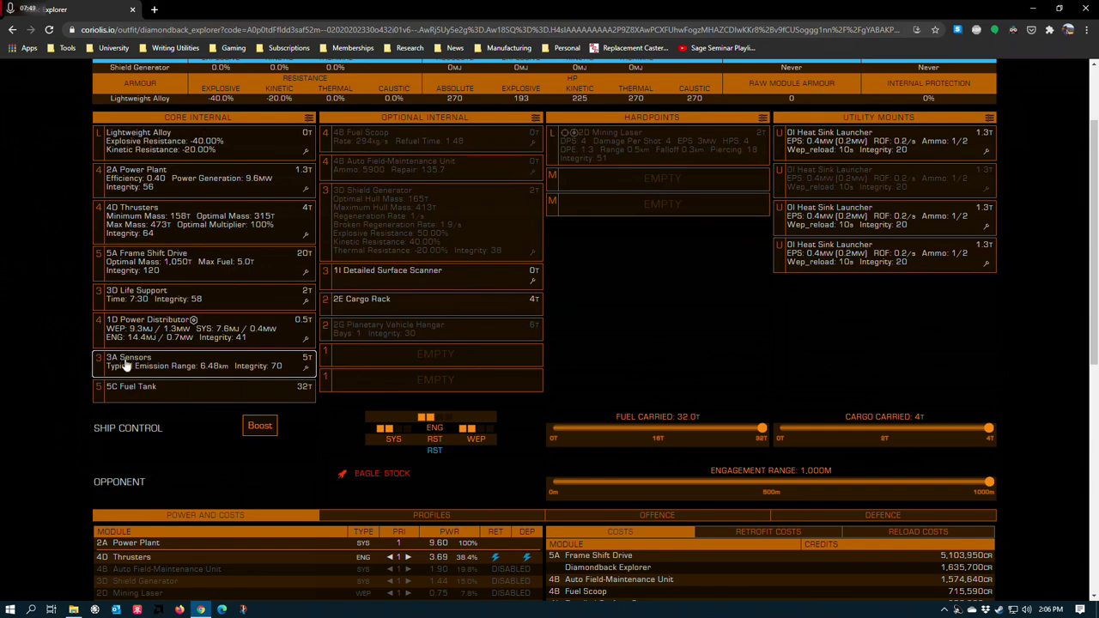
key(alt+Left)
View the available fuel tank classes and keep the 5C fuel tank
click(124, 448)
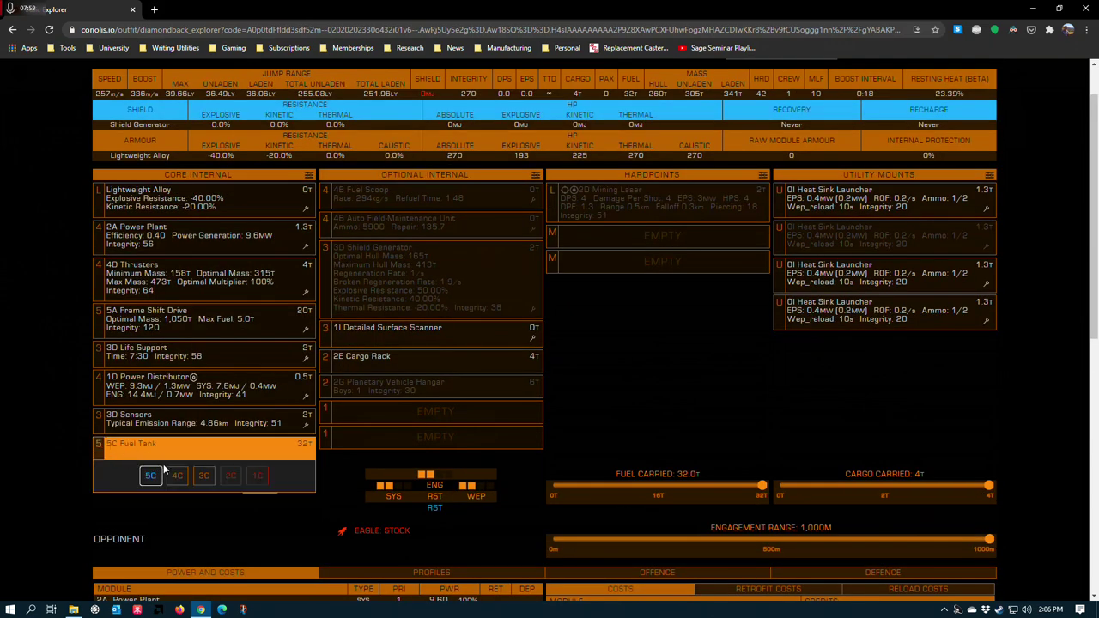
click(320, 463)
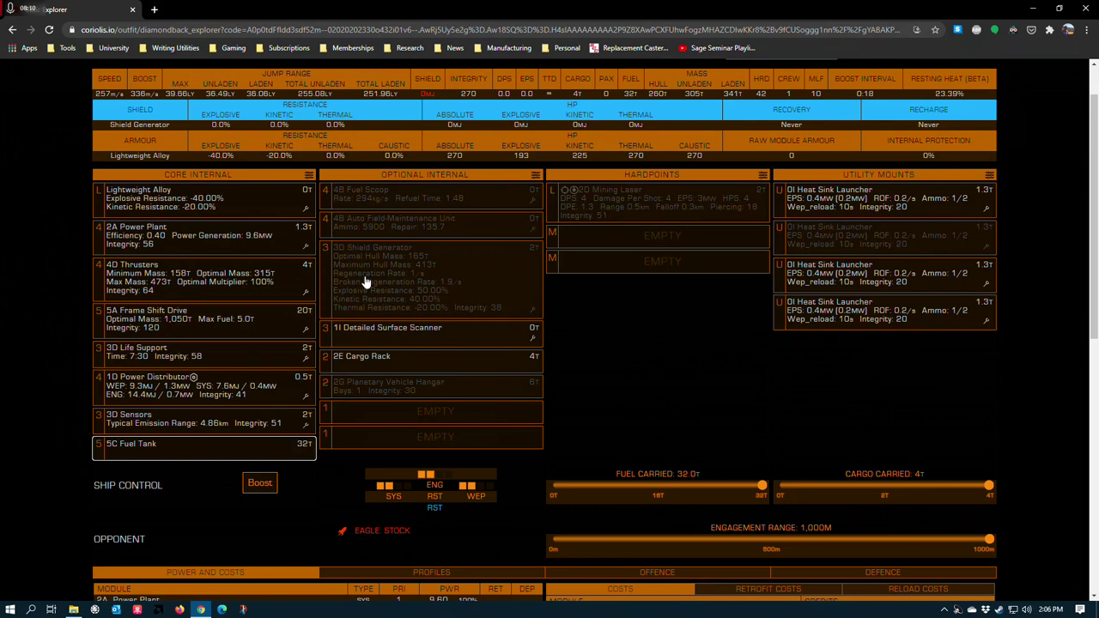
scroll(331, 331, up, 1)
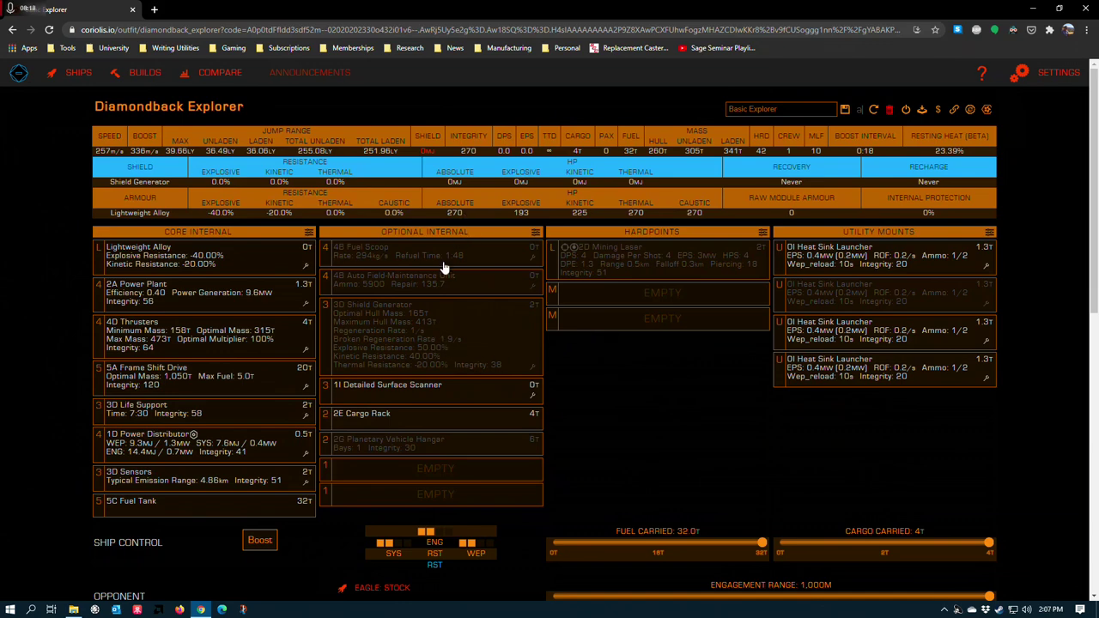
Power on all disabled modules, including the cargo hatch, vehicle hangar, mining laser, shield generator, field-maintenance unit and fuel scoop, and check the power plant
scroll(441, 265, down, 5)
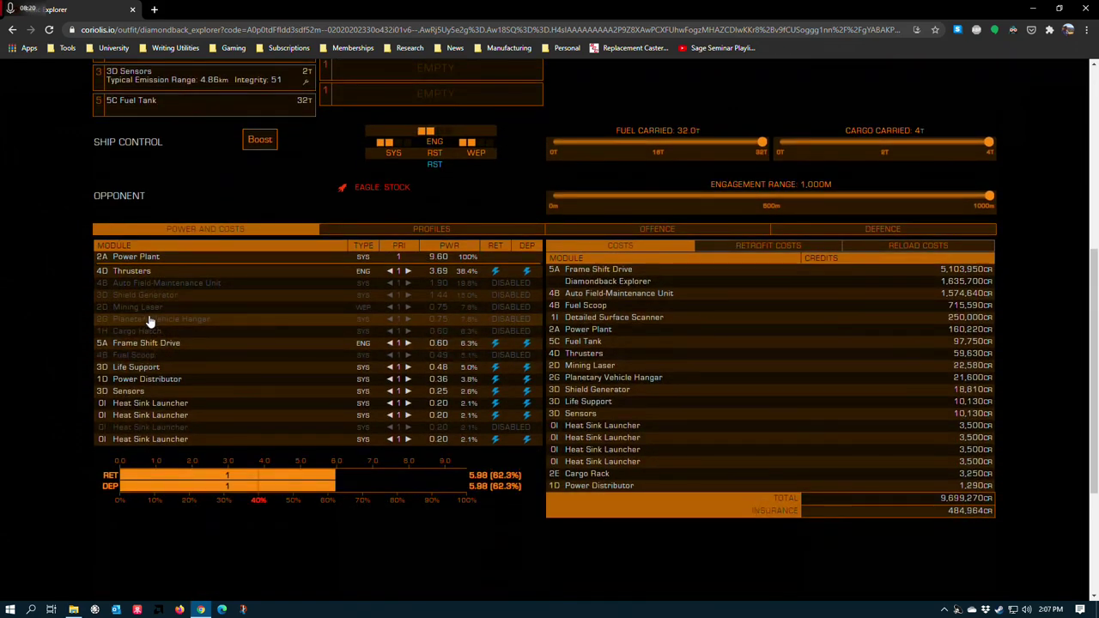
click(515, 330)
click(511, 319)
click(507, 306)
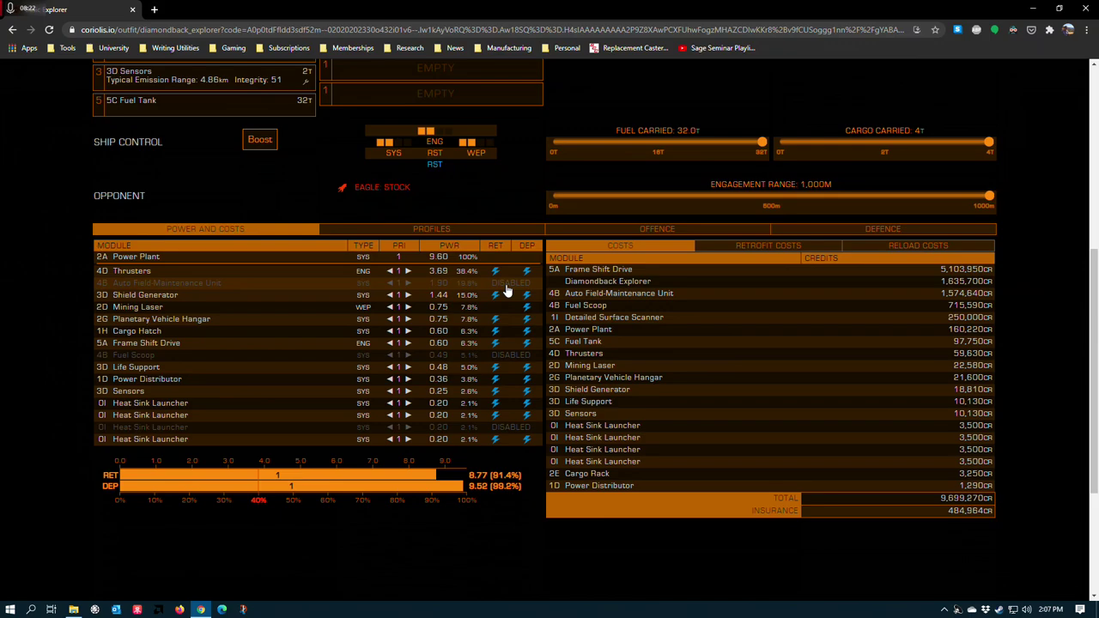
click(506, 286)
scroll(133, 210, up, 3)
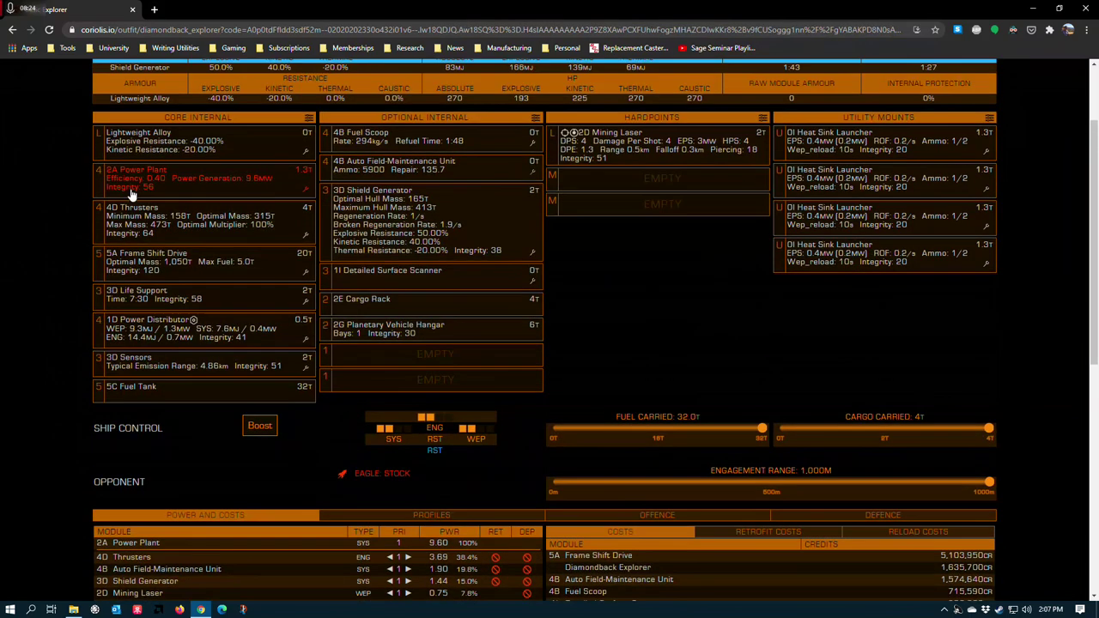
Power off three heat sink launchers, the planetary vehicle hangar, the mining laser and the Auto Field-Maintenance Unit
scroll(133, 211, down, 3)
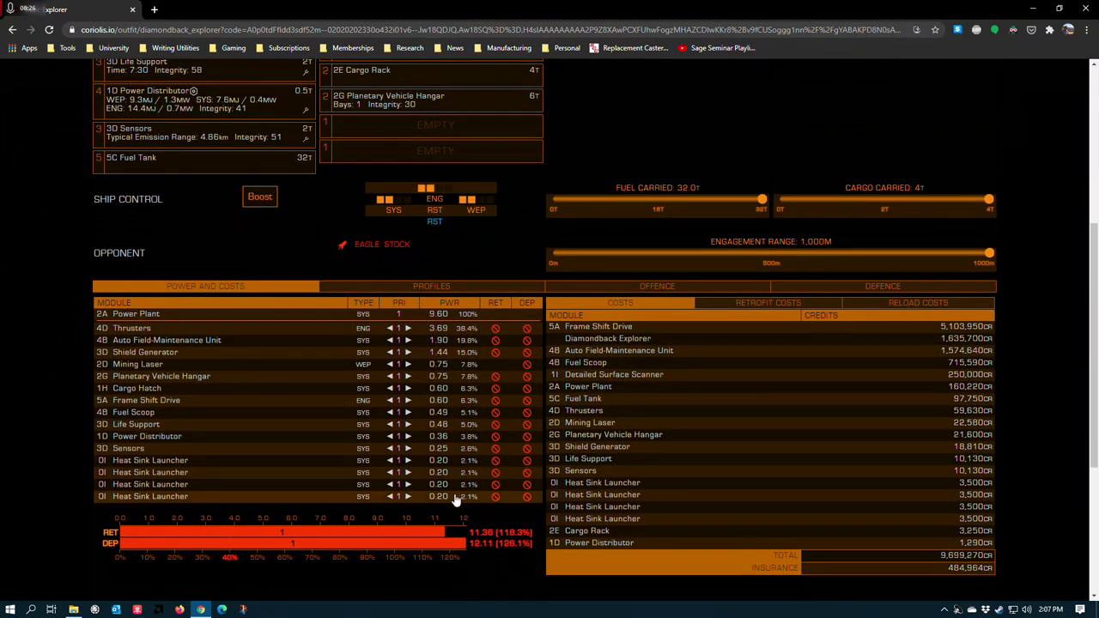
click(496, 484)
click(495, 472)
click(496, 460)
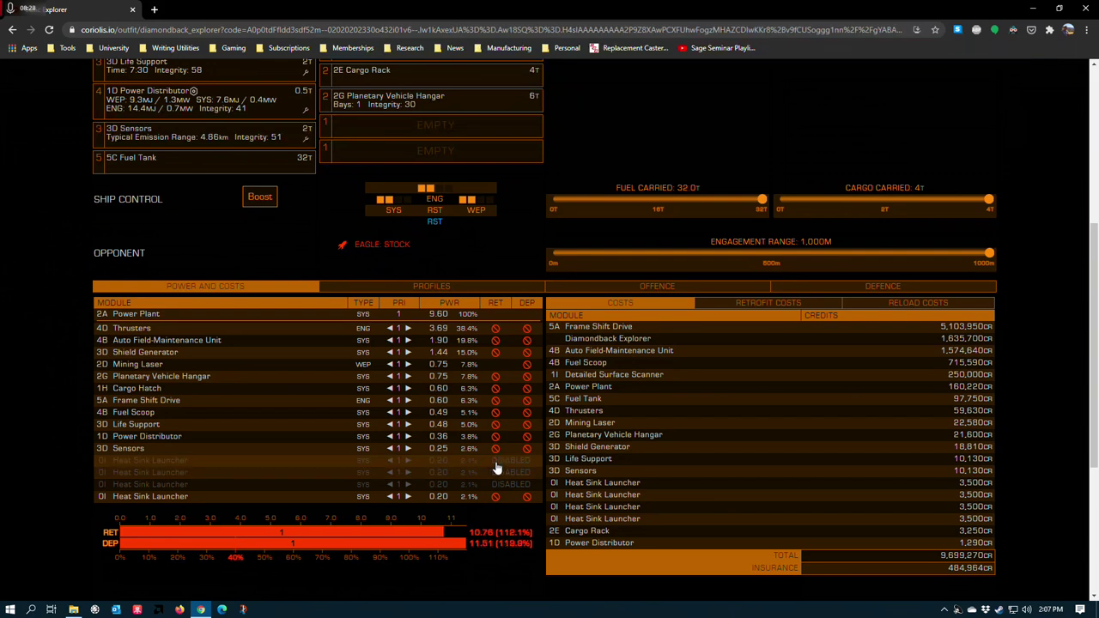
click(496, 377)
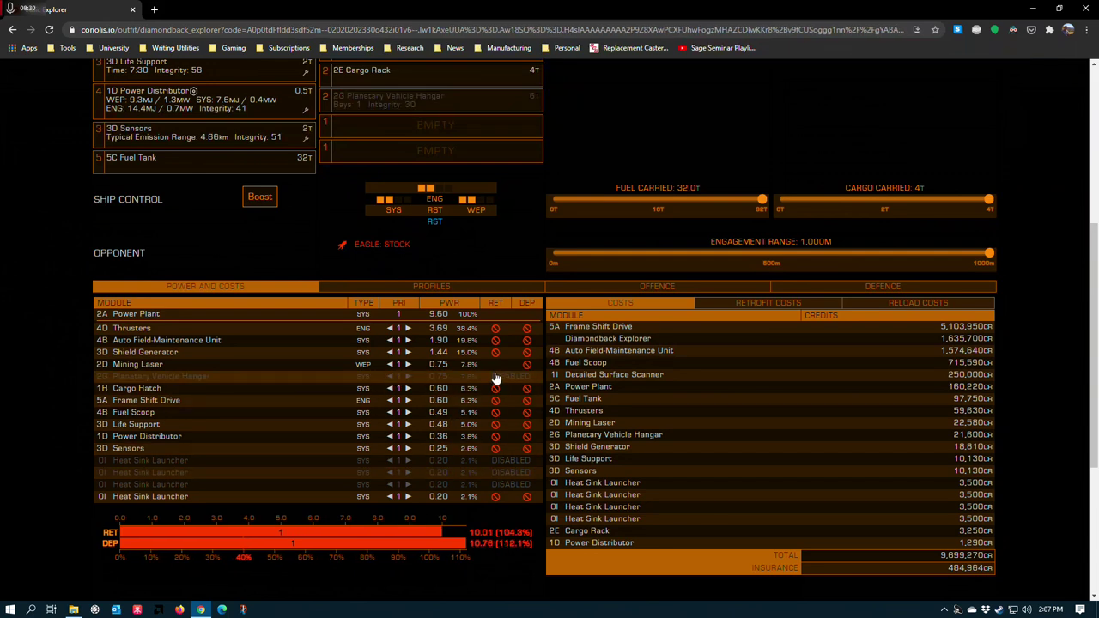
click(496, 364)
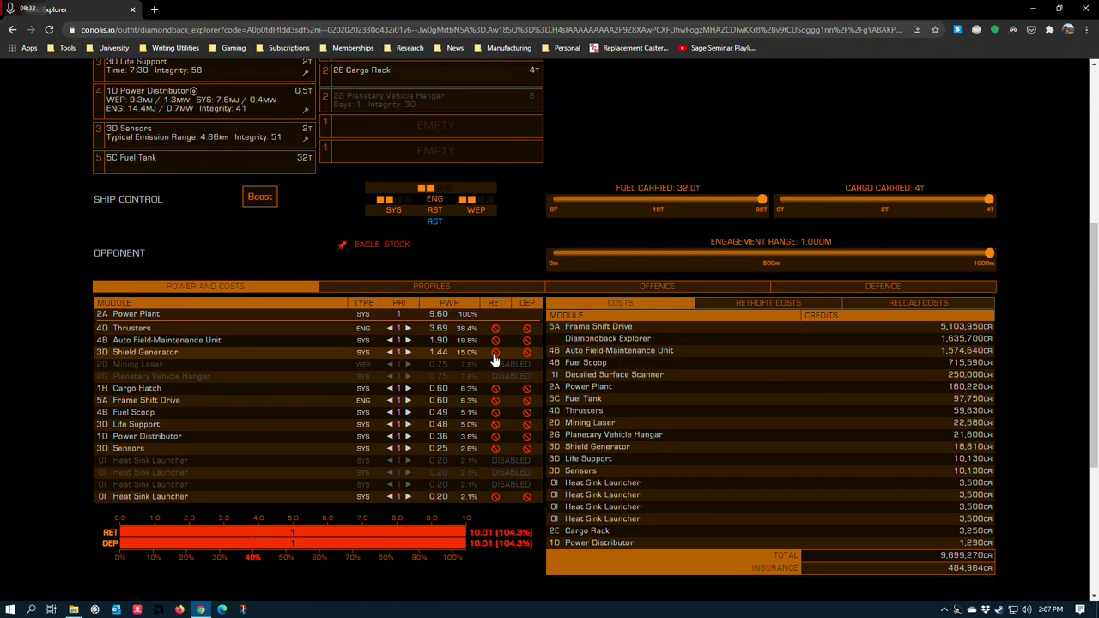
click(490, 342)
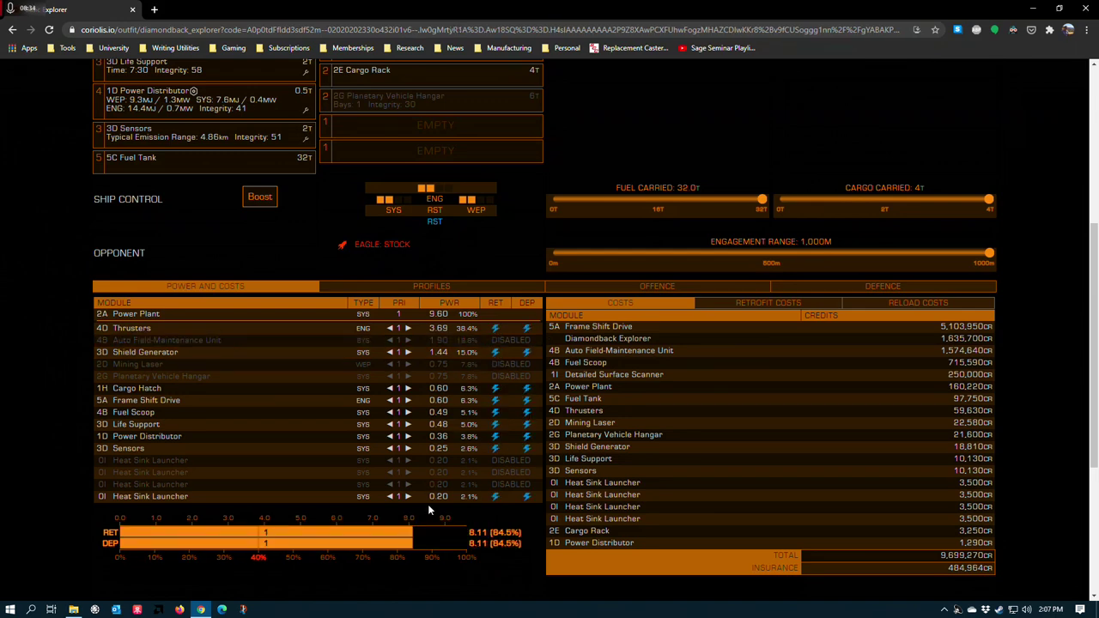
Try the 4A fuel scoop, check the ship's power usage, and restore the 4B fuel scoop
scroll(355, 213, up, 4)
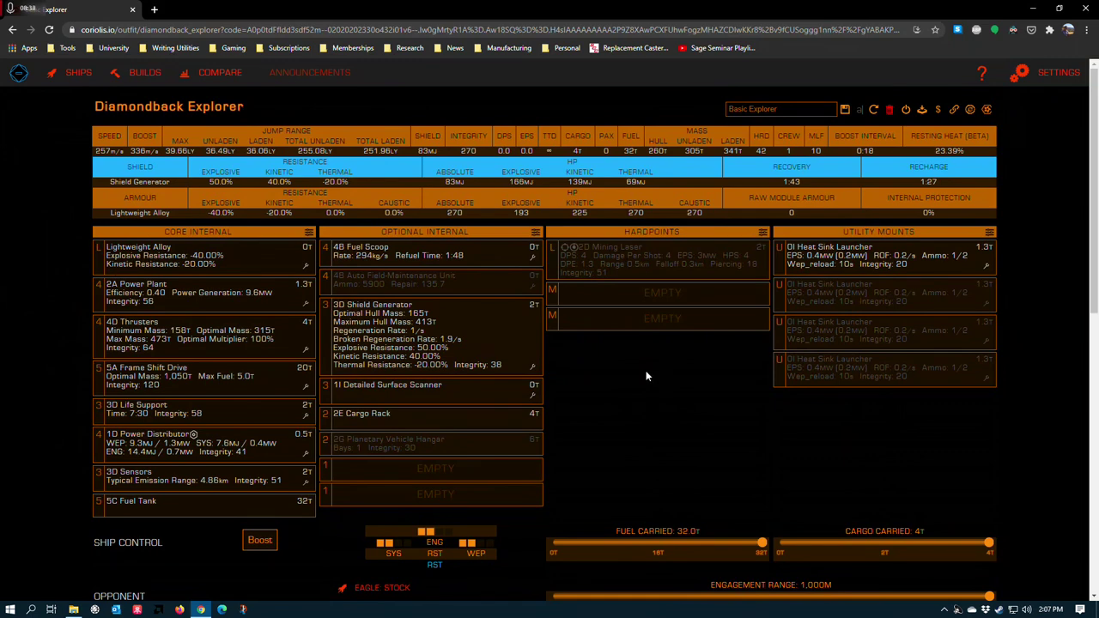
click(382, 251)
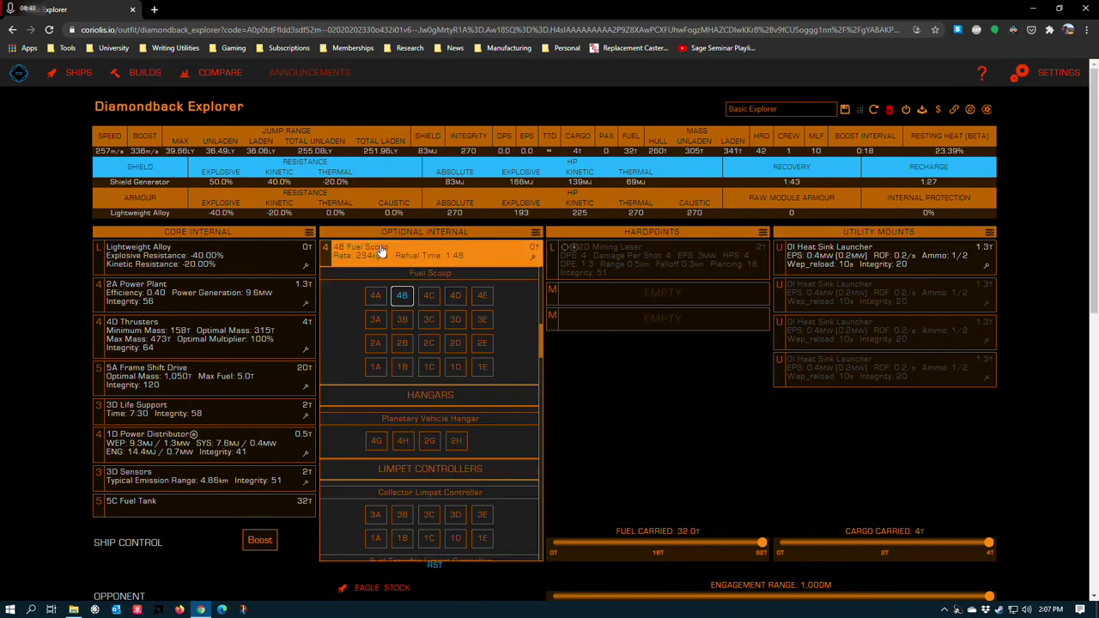
click(375, 295)
scroll(589, 399, down, 3)
scroll(531, 409, down, 3)
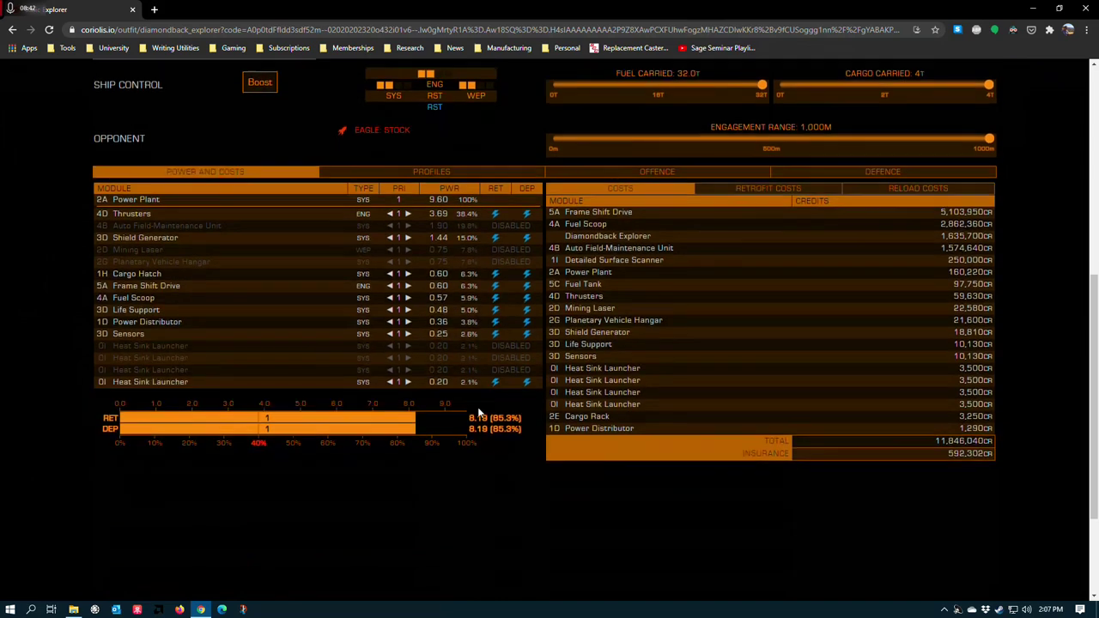
scroll(481, 413, up, 6)
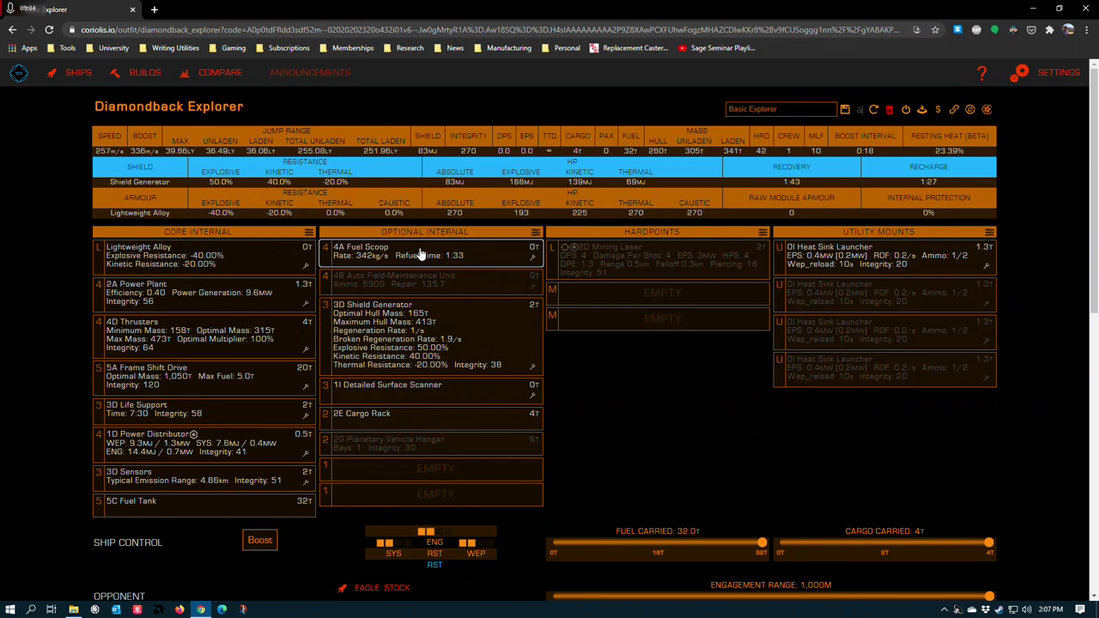
click(420, 253)
click(402, 295)
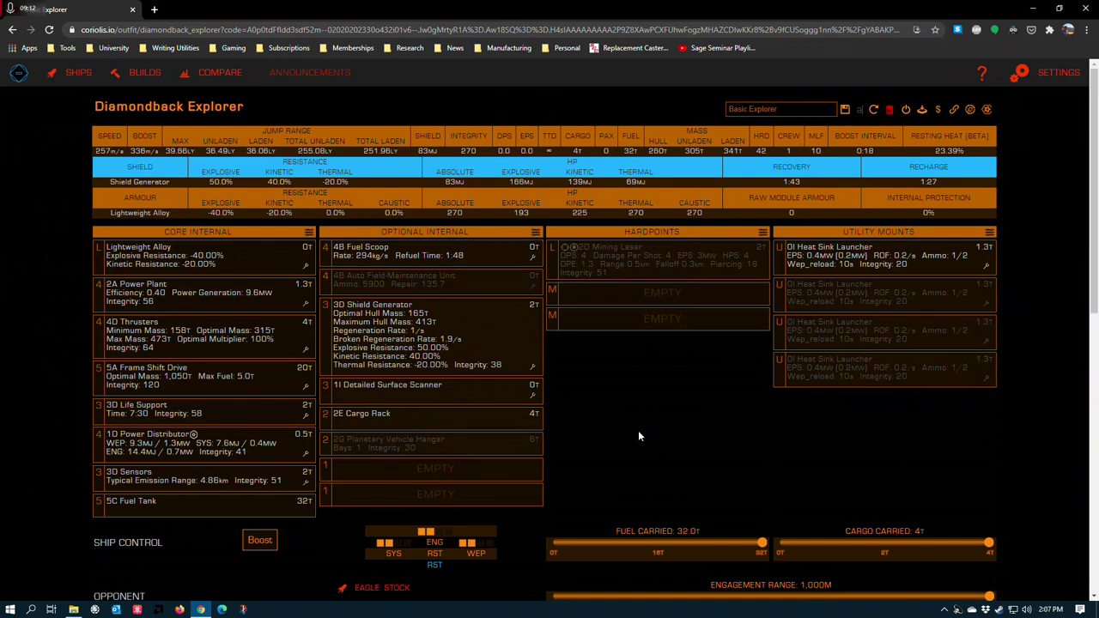
Try the 4A Auto Field-Maintenance Unit and restore the 4B unit
scroll(467, 252, down, 2)
click(358, 165)
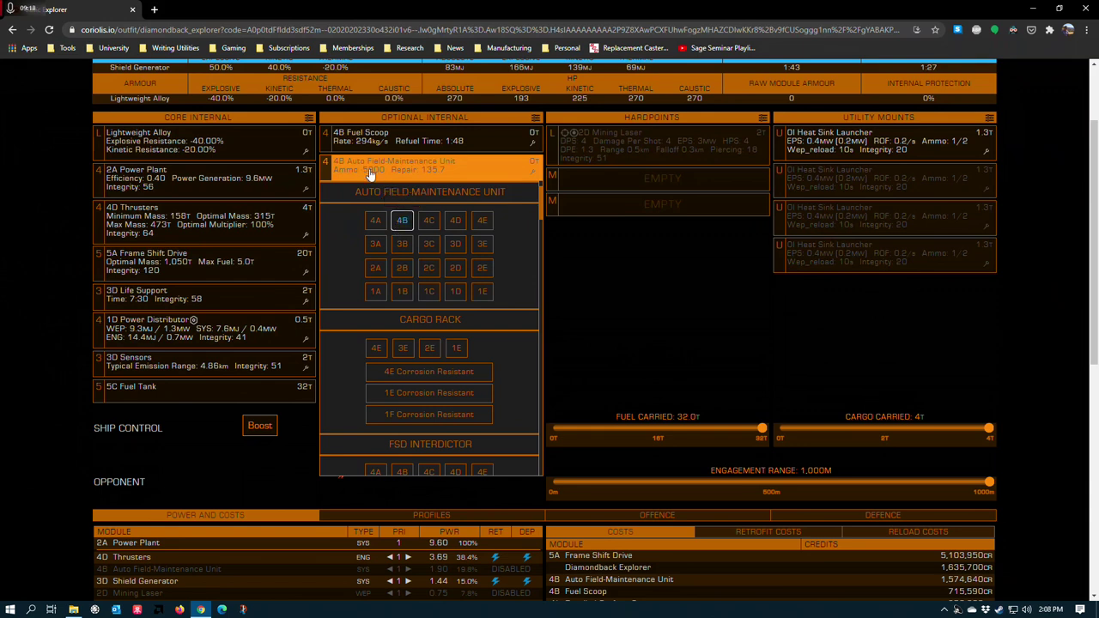
click(370, 220)
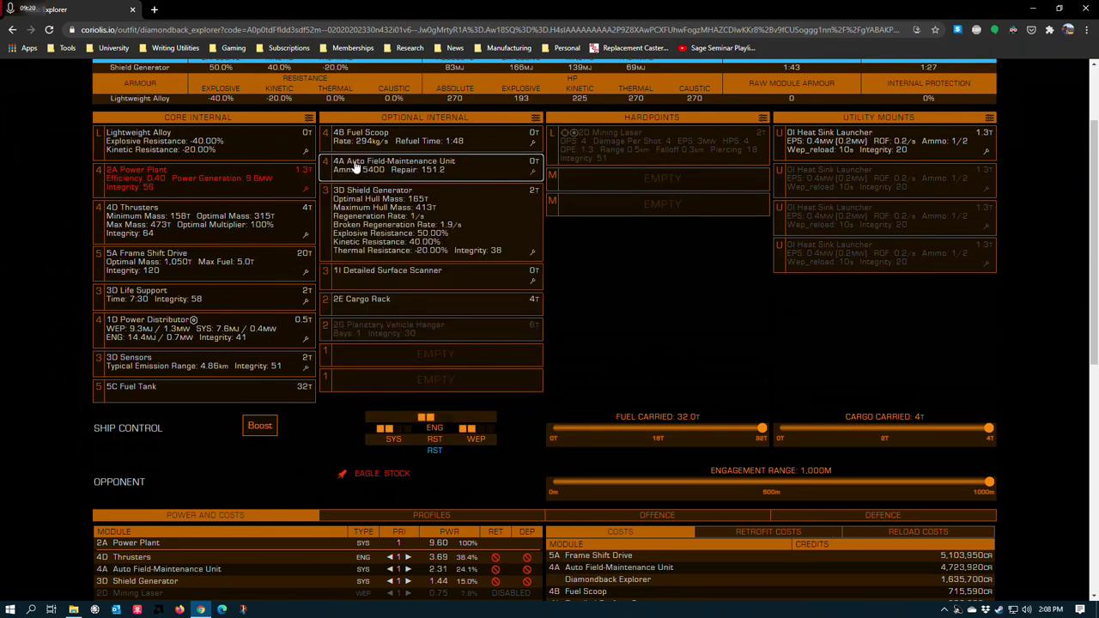
click(384, 172)
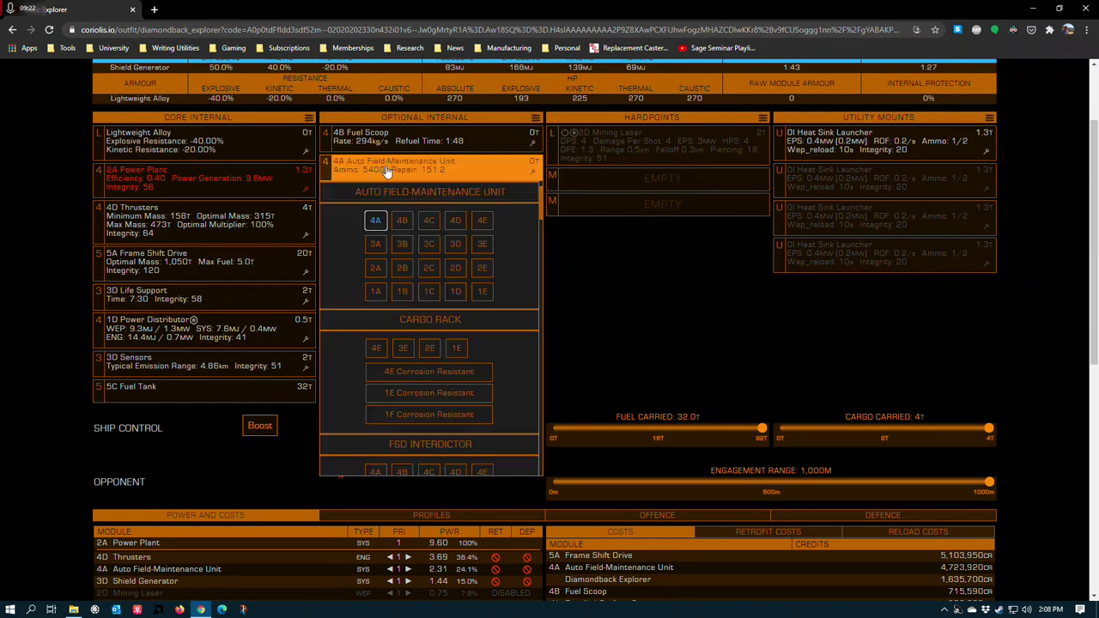
click(400, 217)
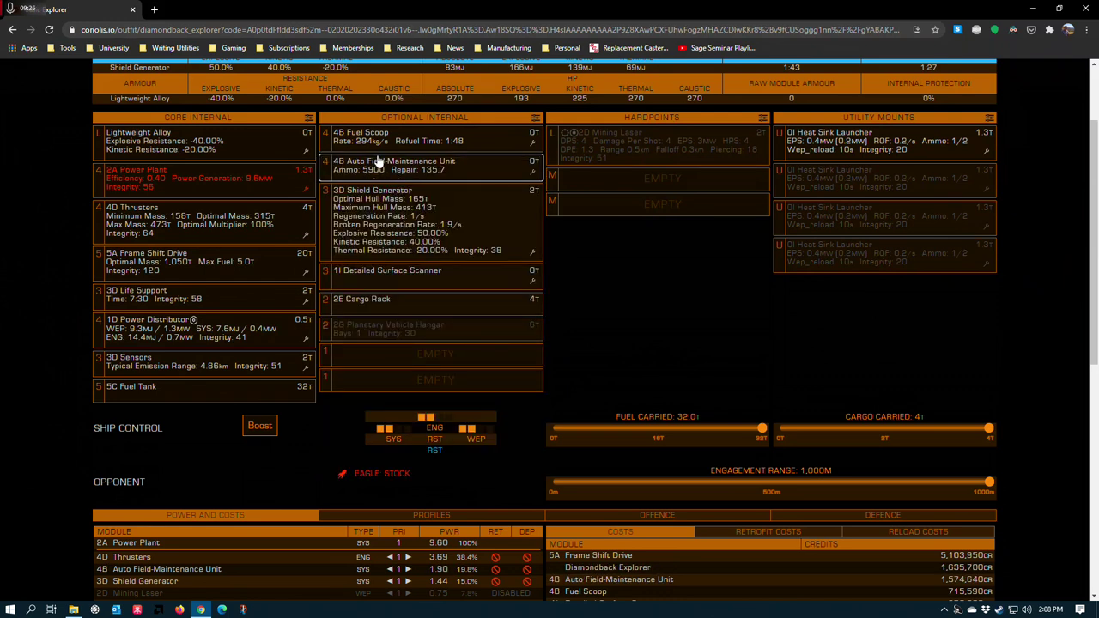
scroll(395, 206, up, 2)
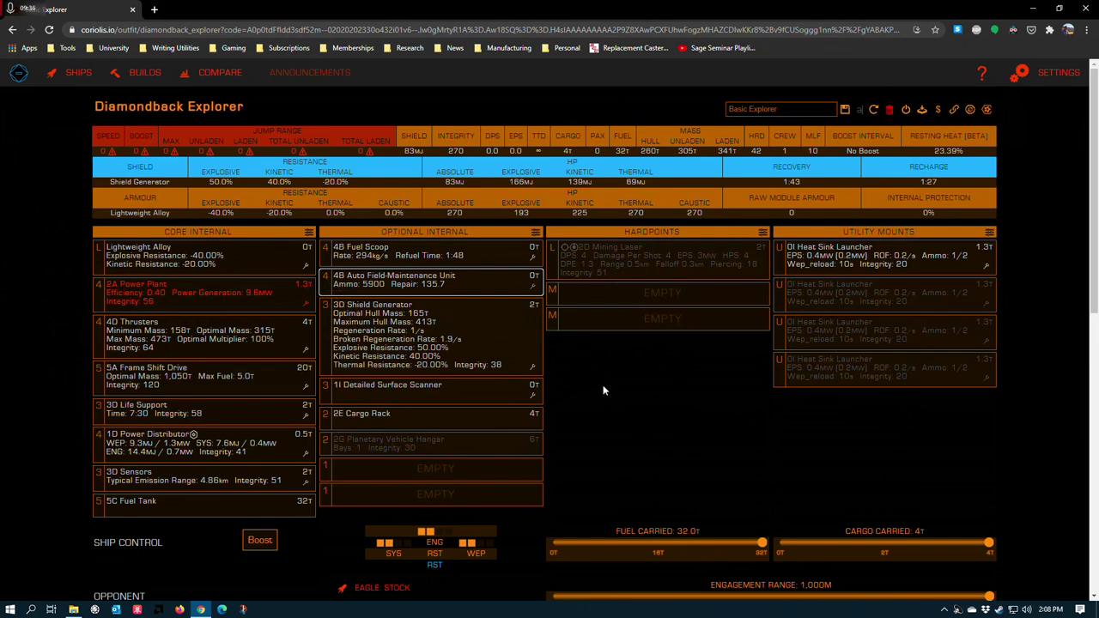
Move the Detailed Surface Scanner from the size 3 optional slot to the last size 1 slot
scroll(603, 386, down, 2)
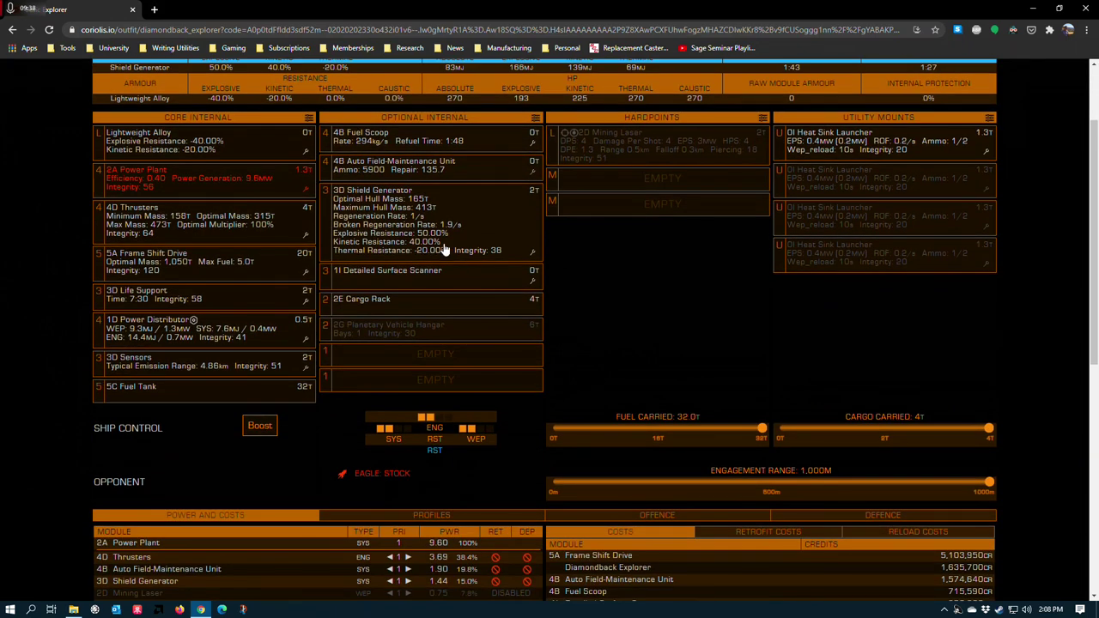
scroll(370, 215, up, 2)
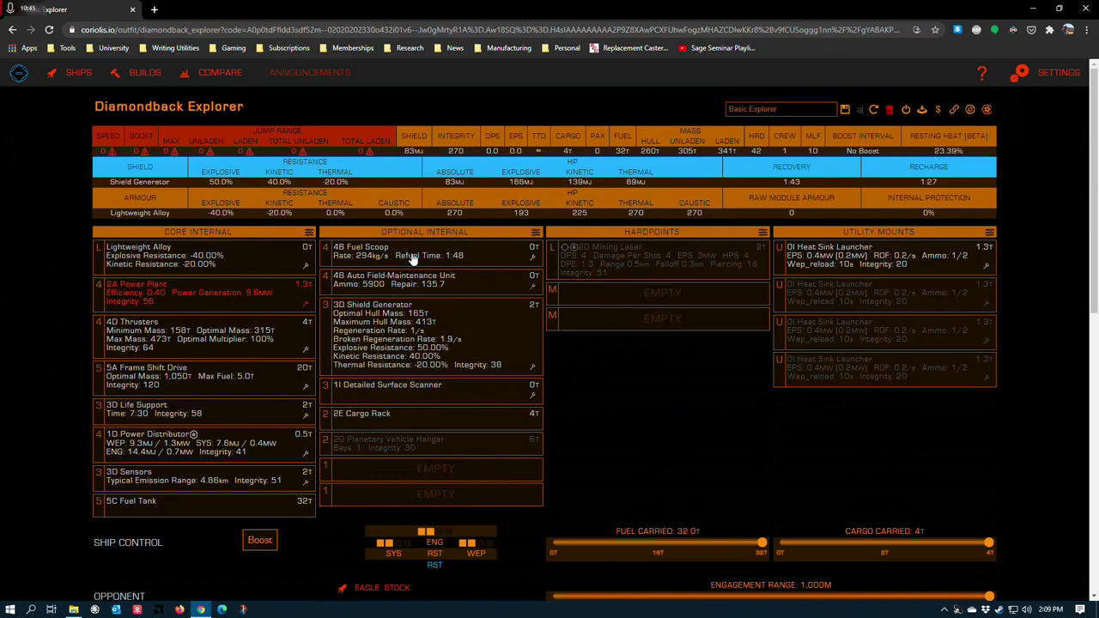
scroll(618, 373, down, 3)
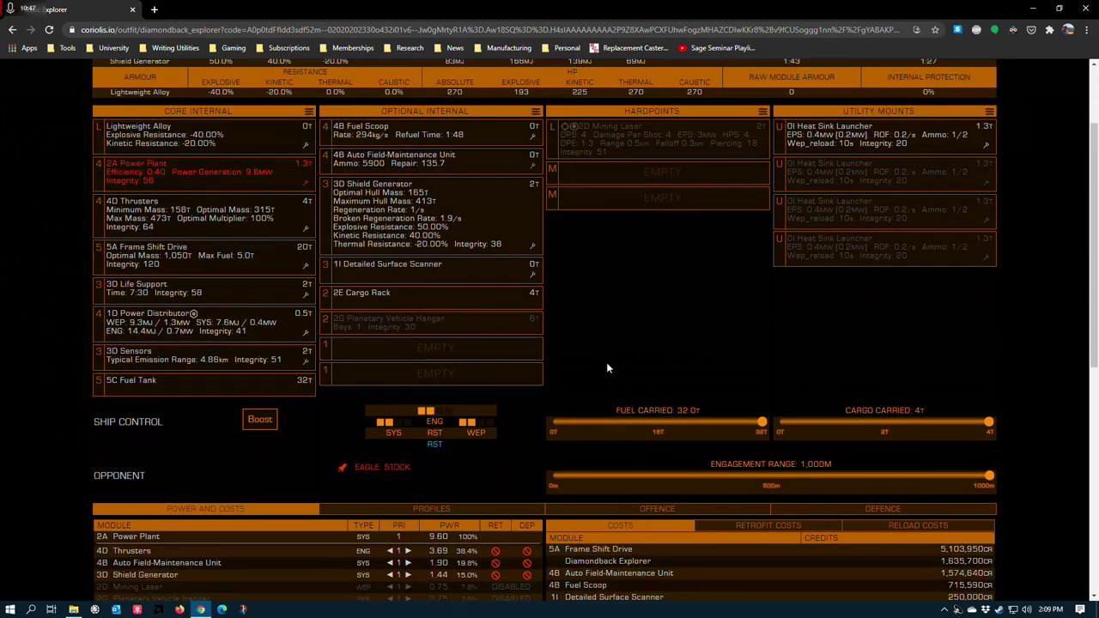
drag(354, 221, 366, 320)
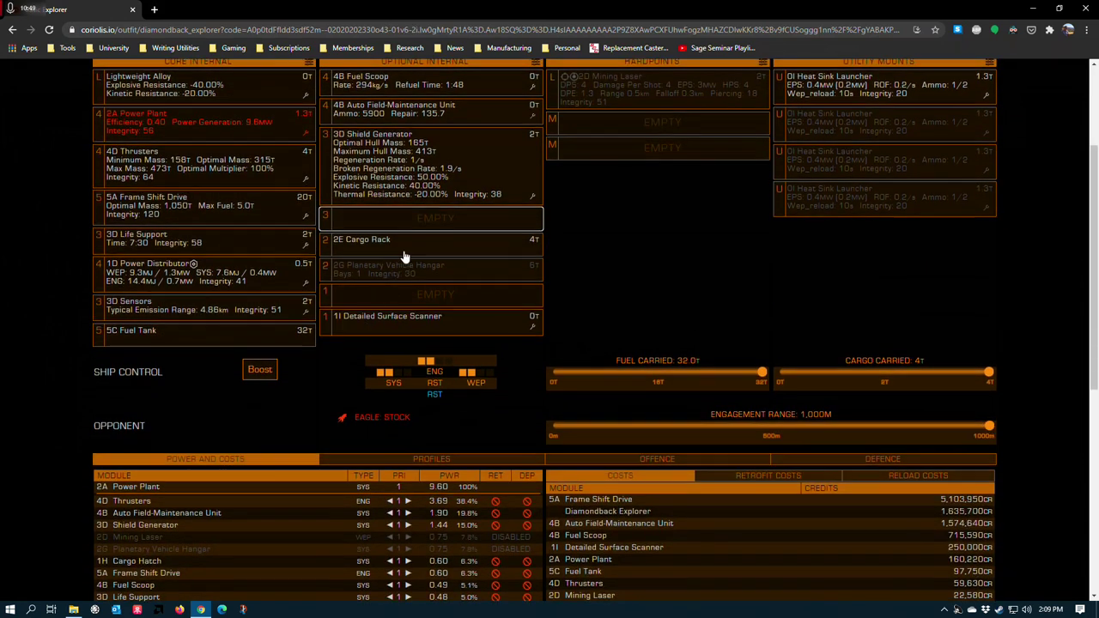
scroll(369, 331, up, 1)
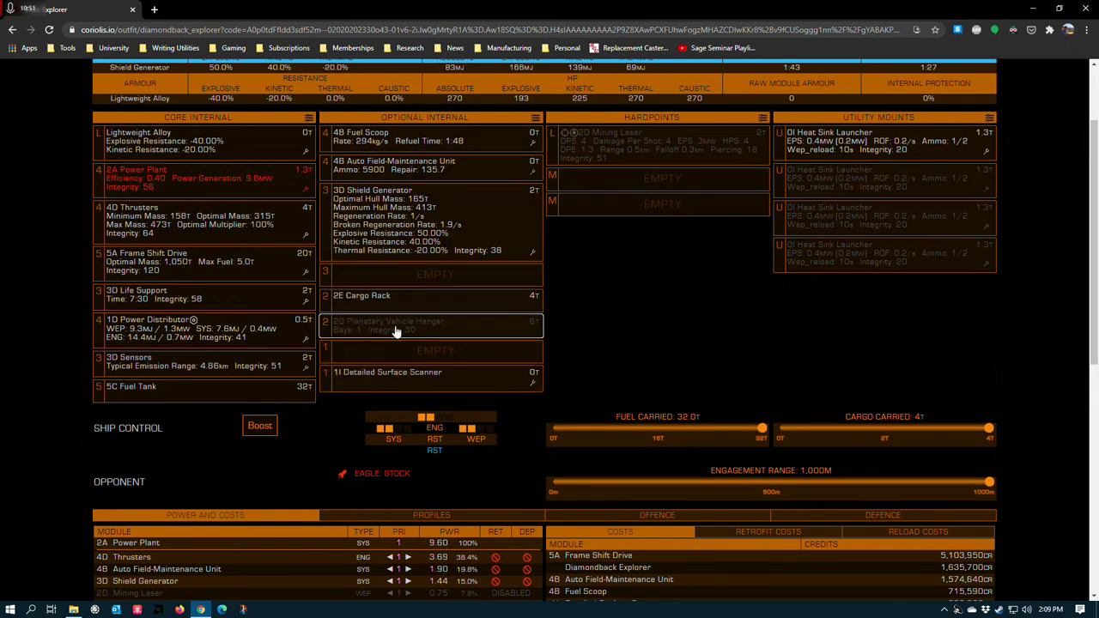
Fit a 3E Cargo Rack in the empty size 3 optional slot
scroll(639, 335, up, 2)
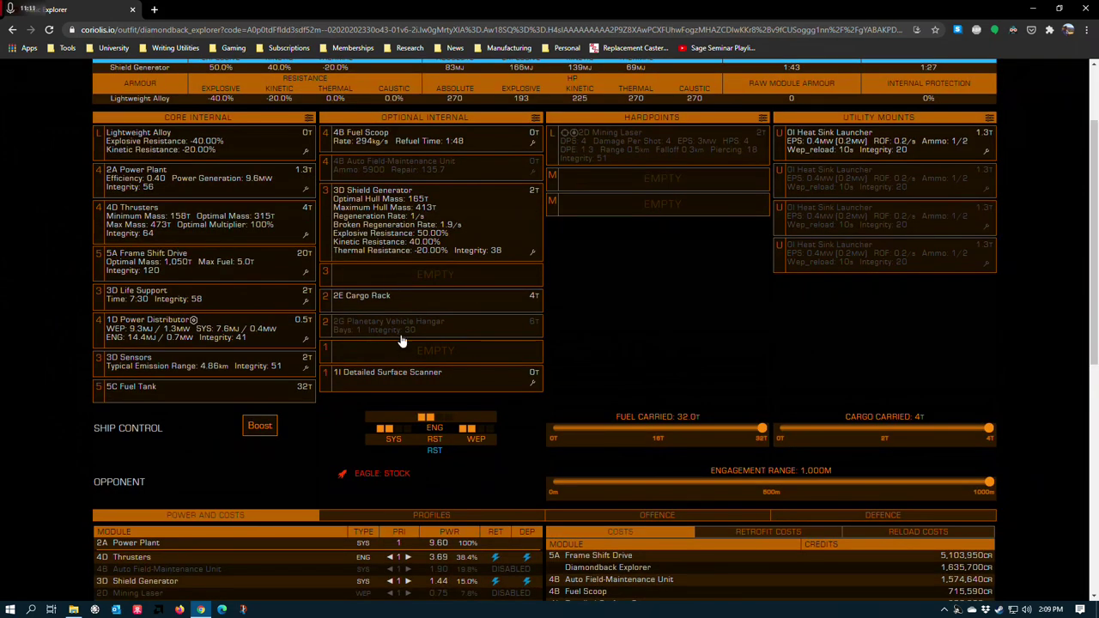
click(364, 282)
scroll(414, 380, down, 5)
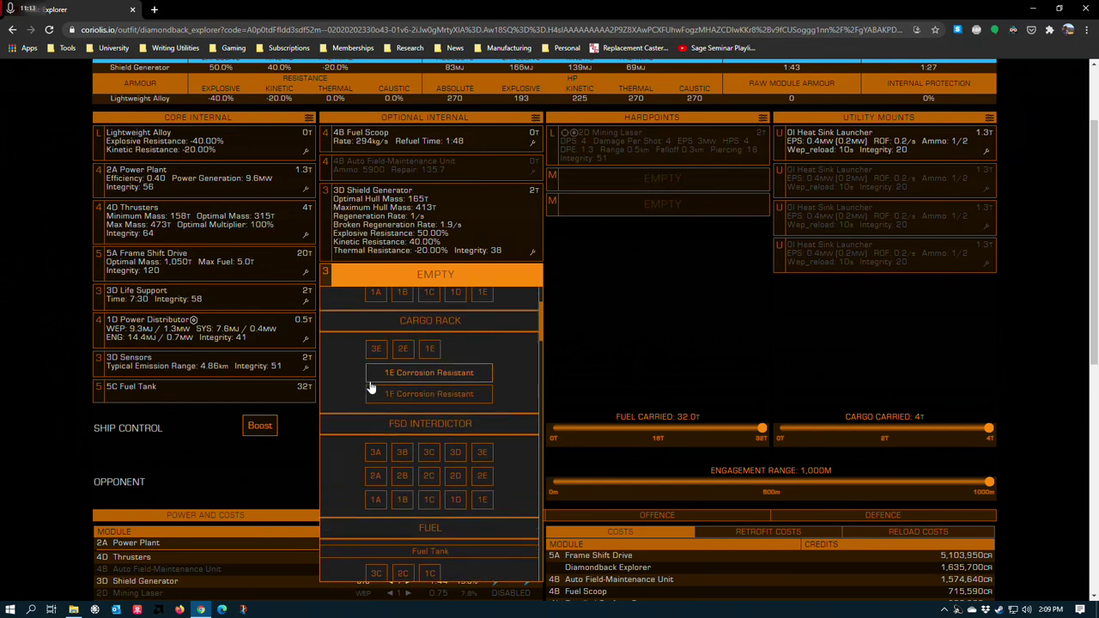
click(375, 348)
scroll(604, 305, up, 3)
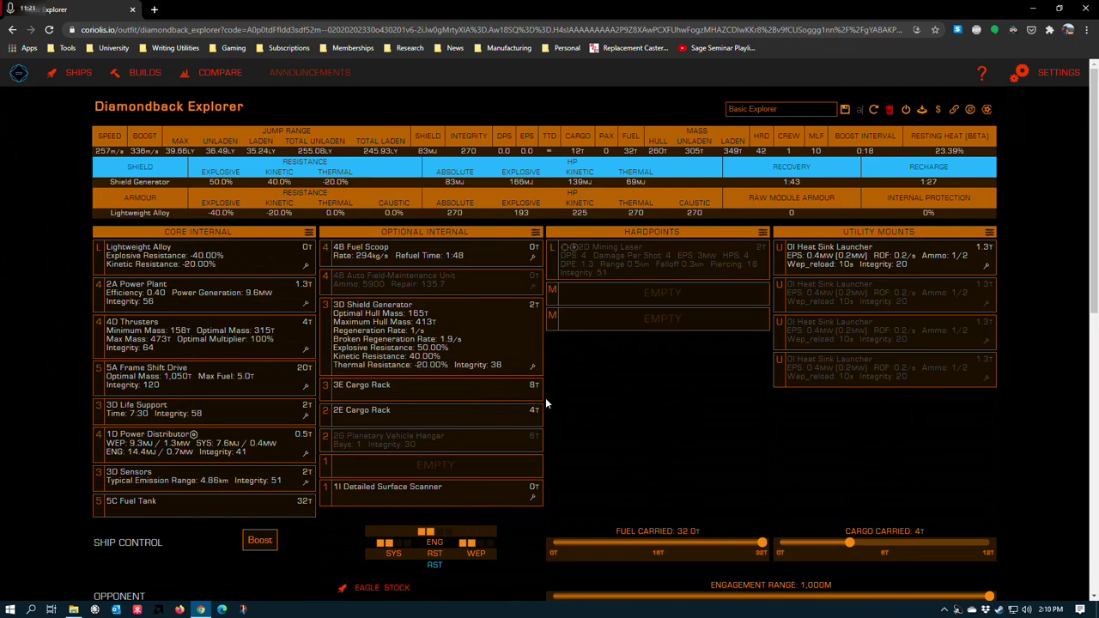
Review the module options for the size 2 Planetary Vehicle Hangar slot and check the ship's jump range and power usage
scroll(584, 360, down, 2)
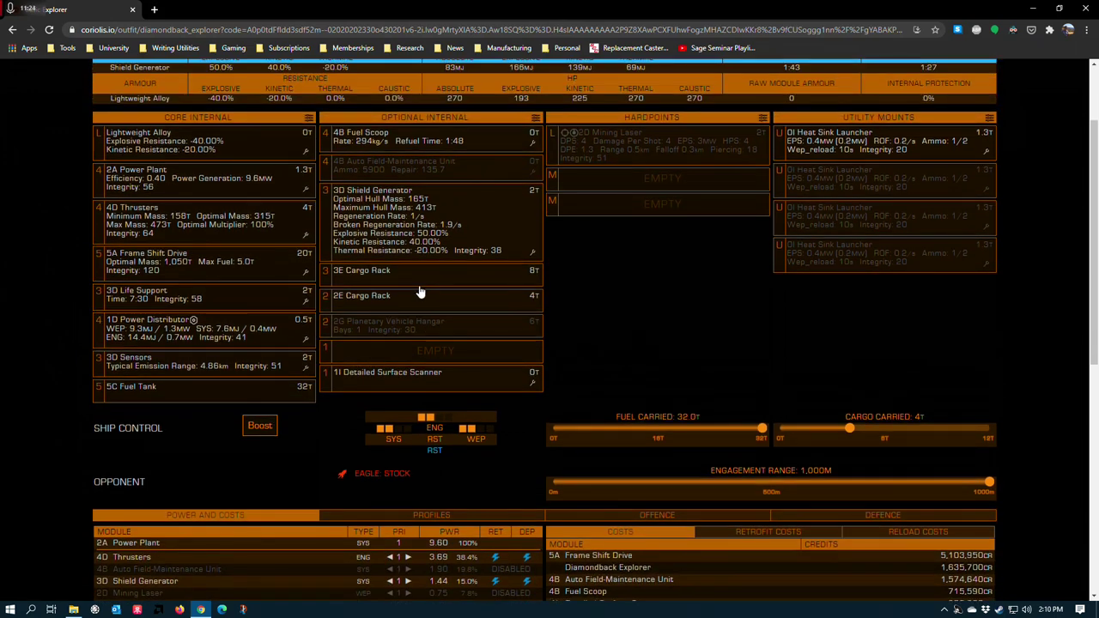
click(393, 331)
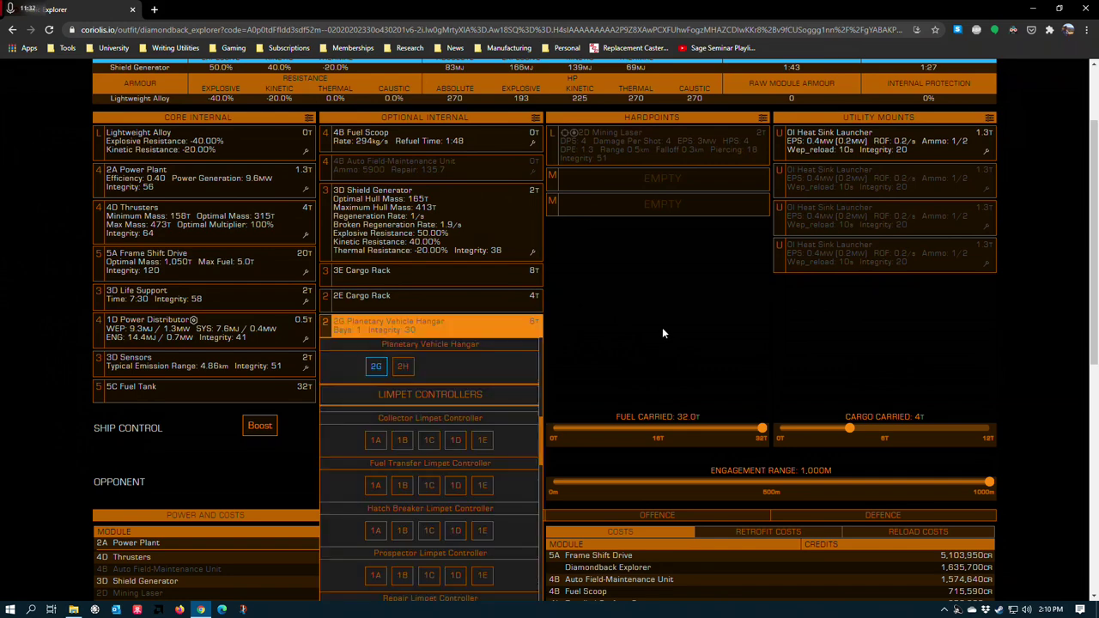
click(622, 341)
scroll(577, 464, up, 1)
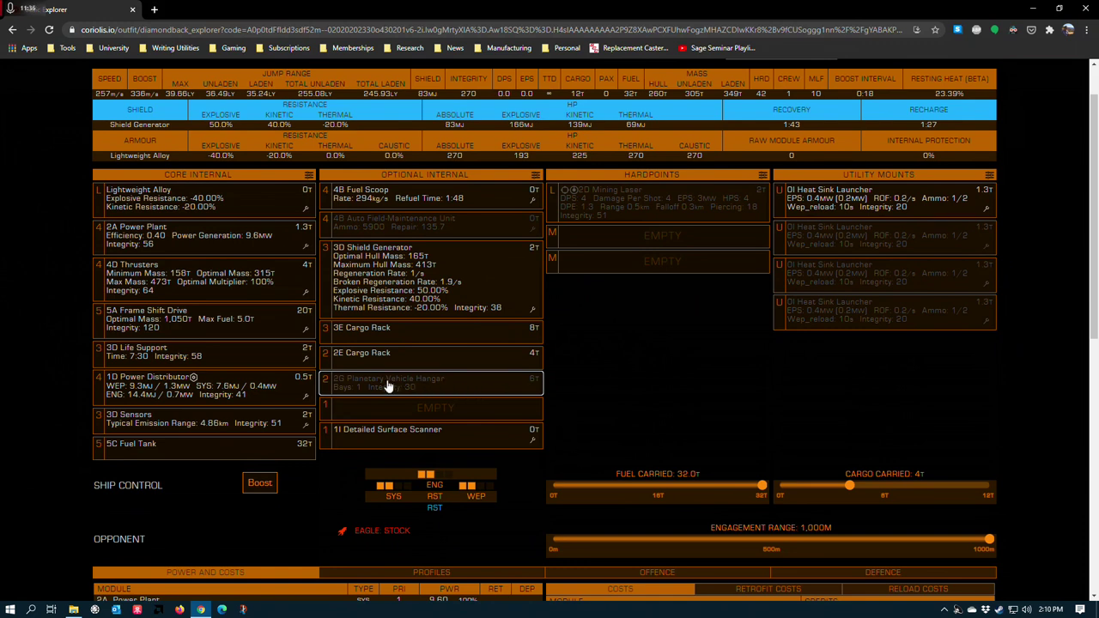
scroll(422, 386, up, 1)
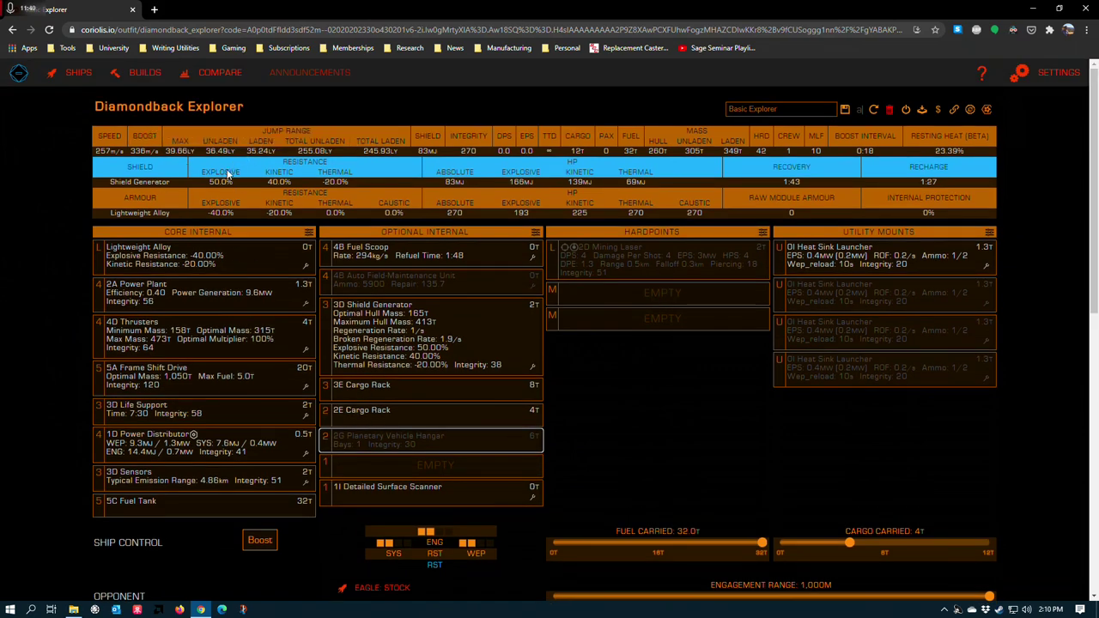
scroll(467, 450, down, 2)
click(359, 331)
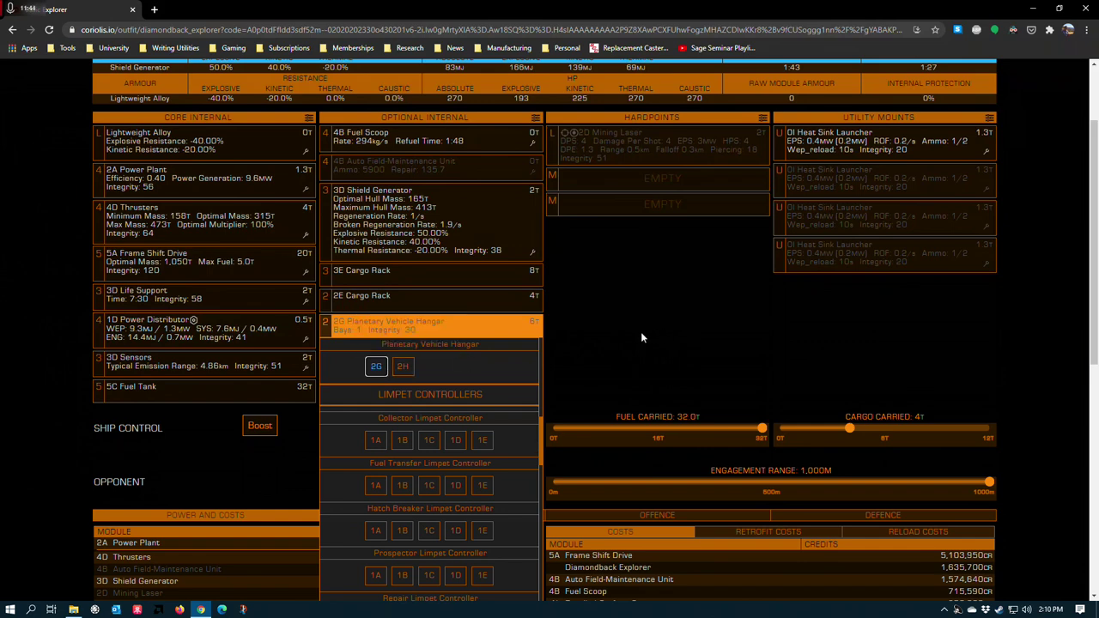
click(339, 329)
scroll(356, 356, up, 2)
scroll(354, 258, down, 4)
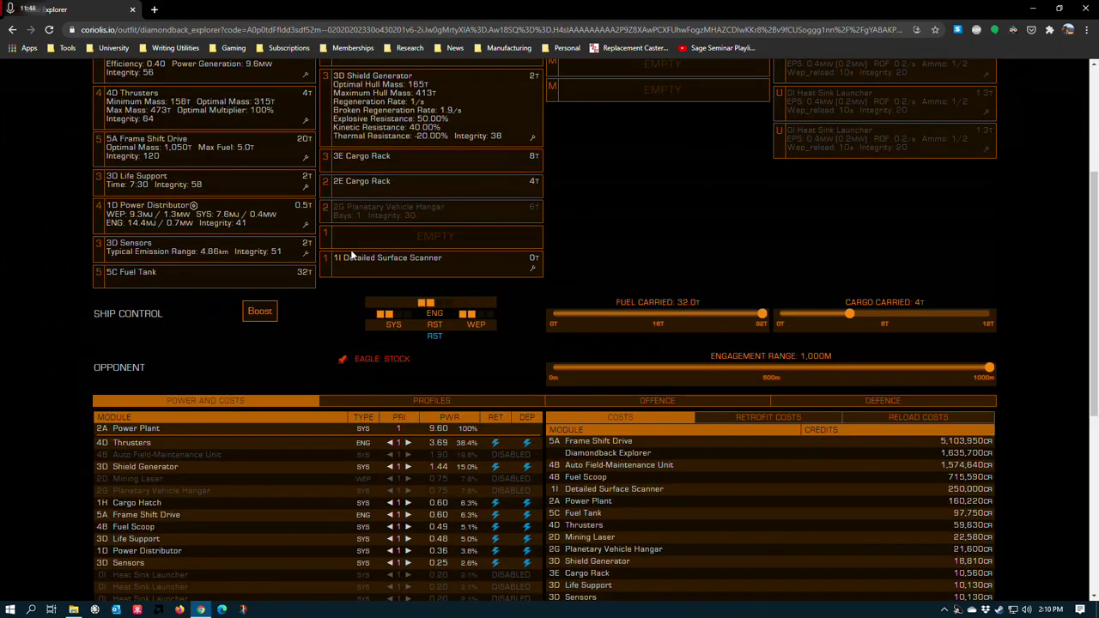
Fit the 1E Supercruise Assist in the empty size 1 optional slot
scroll(344, 301, up, 2)
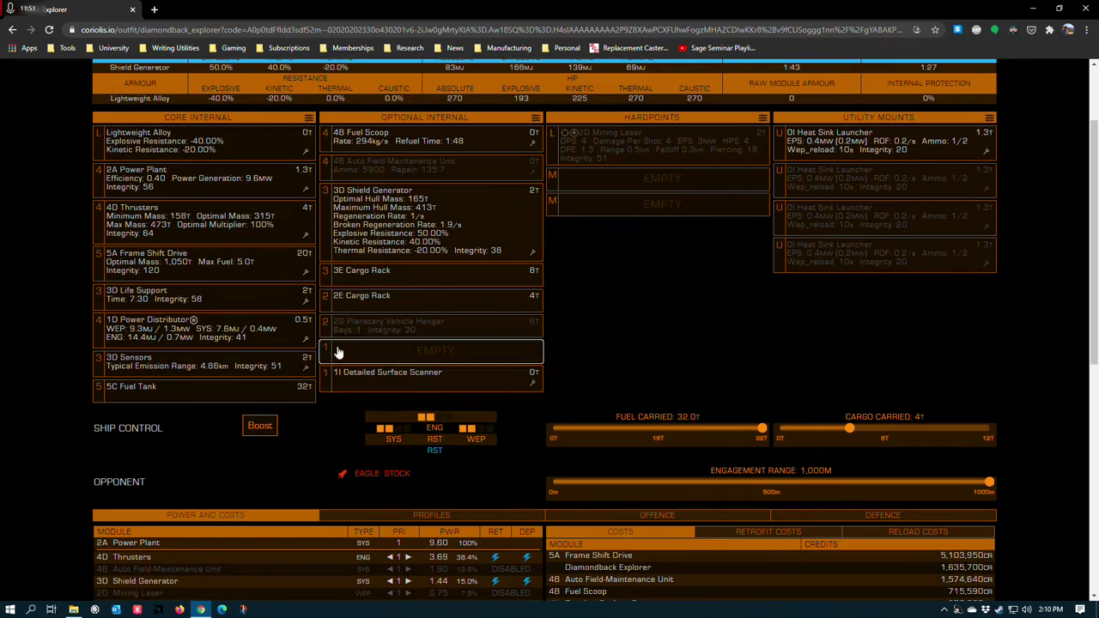
click(339, 352)
click(649, 376)
click(361, 361)
scroll(404, 479, down, 5)
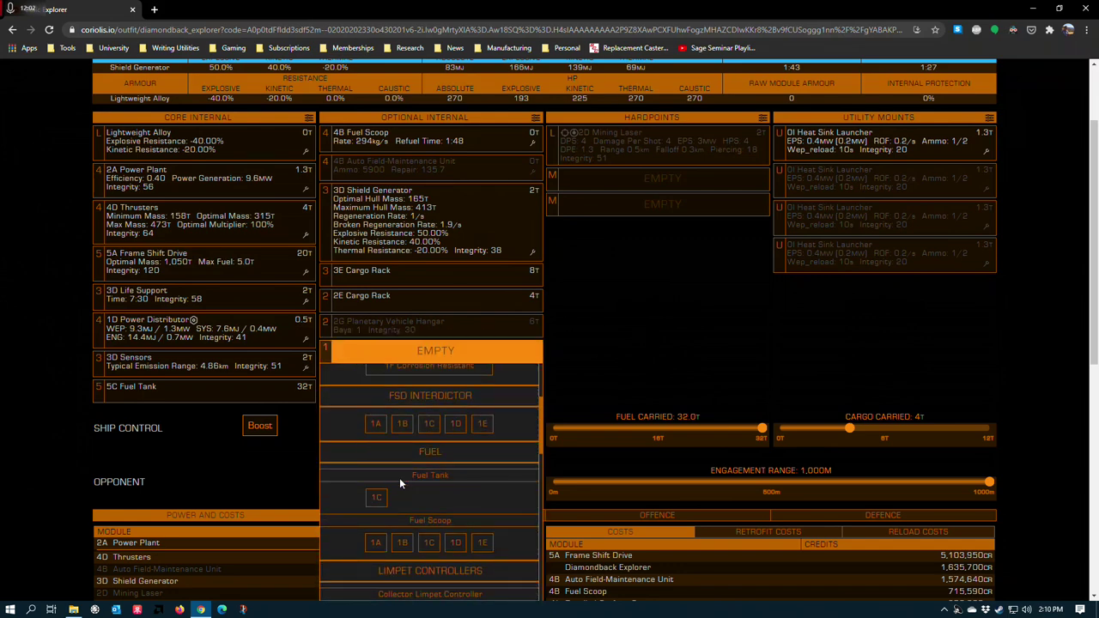
scroll(398, 475, down, 10)
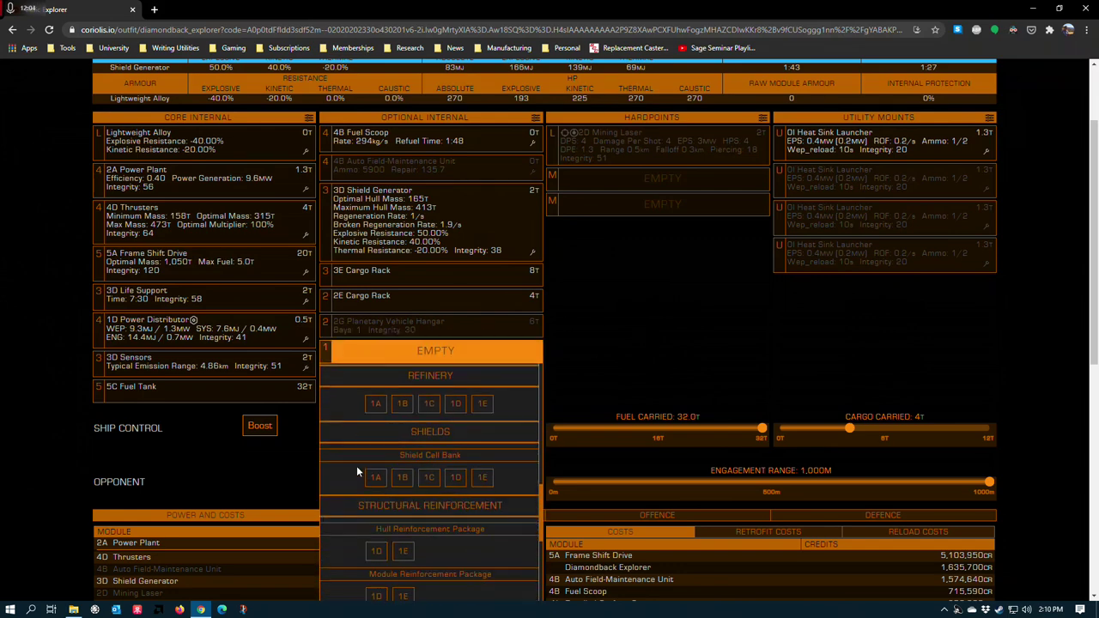
scroll(370, 479, down, 5)
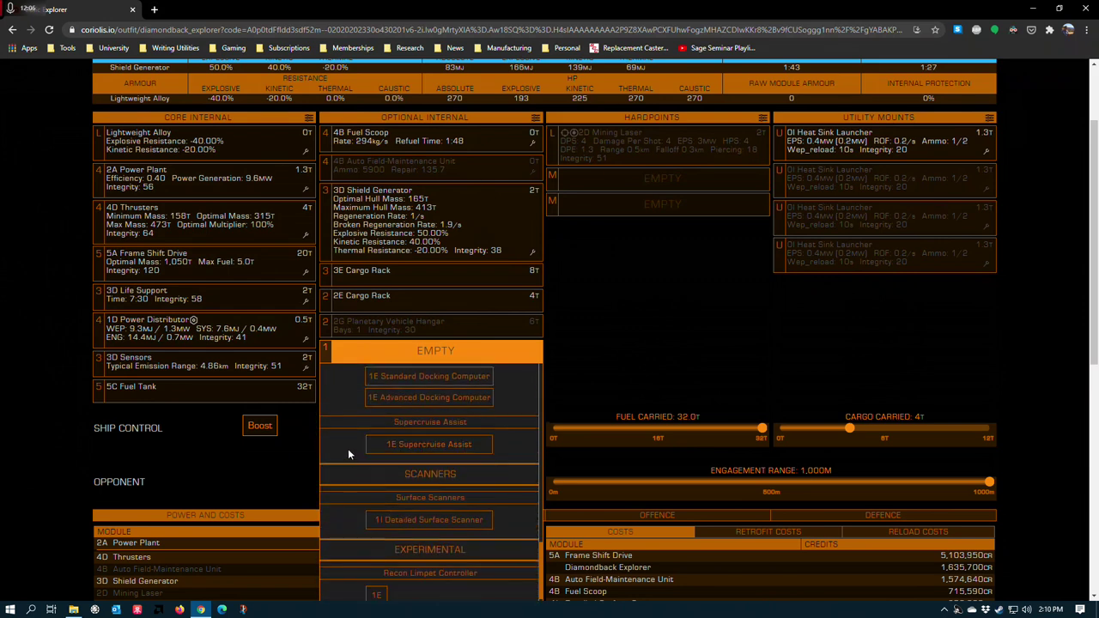
click(422, 447)
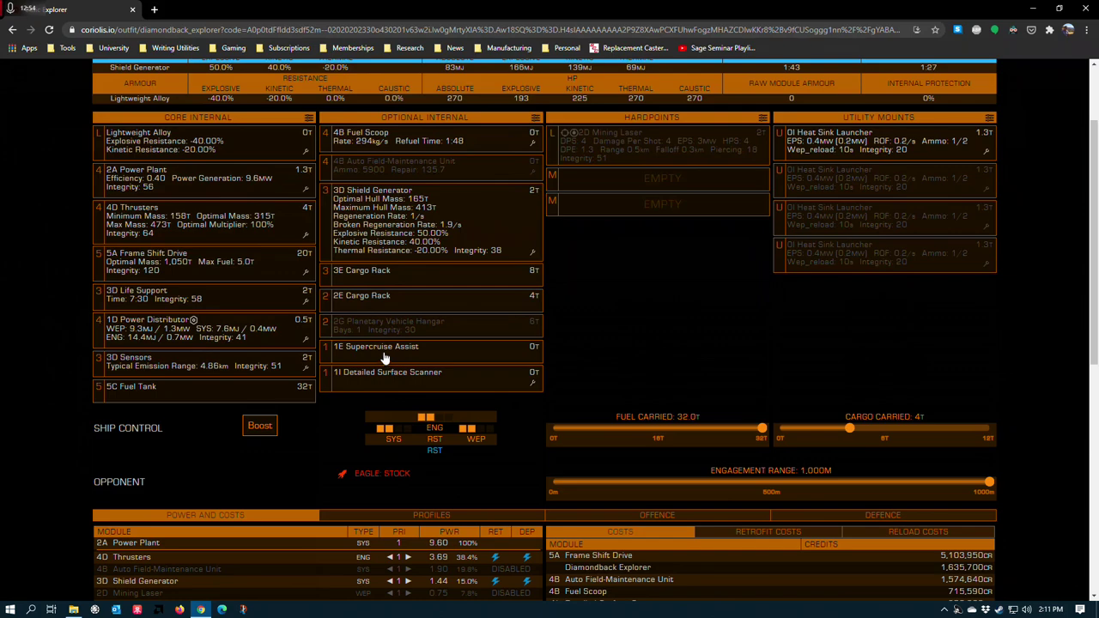
Check the ship's power usage and review the mining options for the large hardpoint
scroll(344, 360, down, 3)
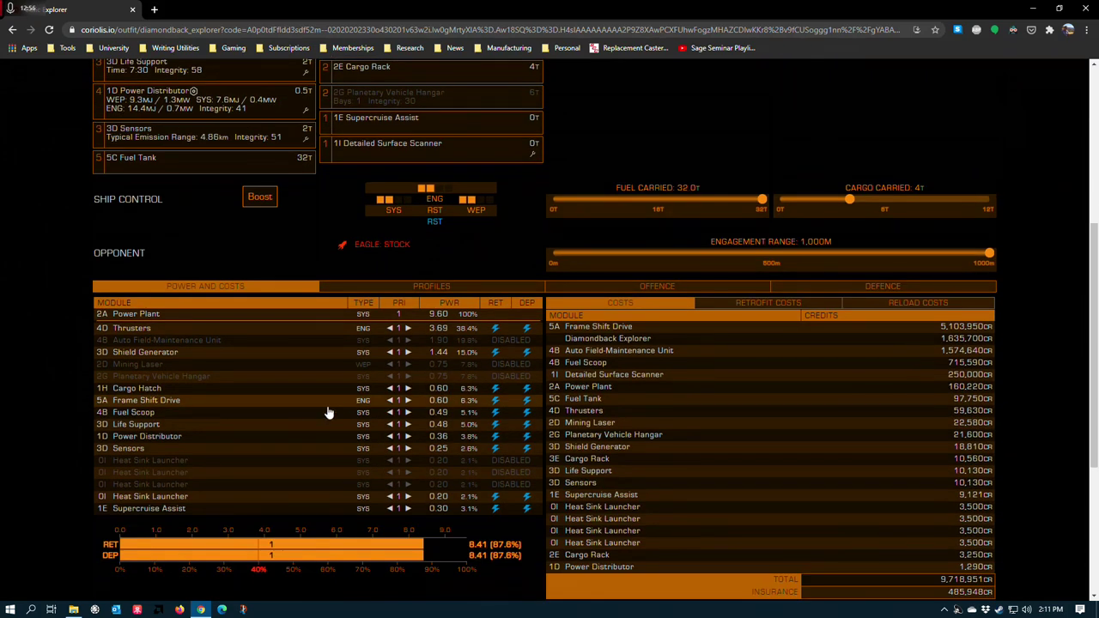
scroll(283, 386, up, 3)
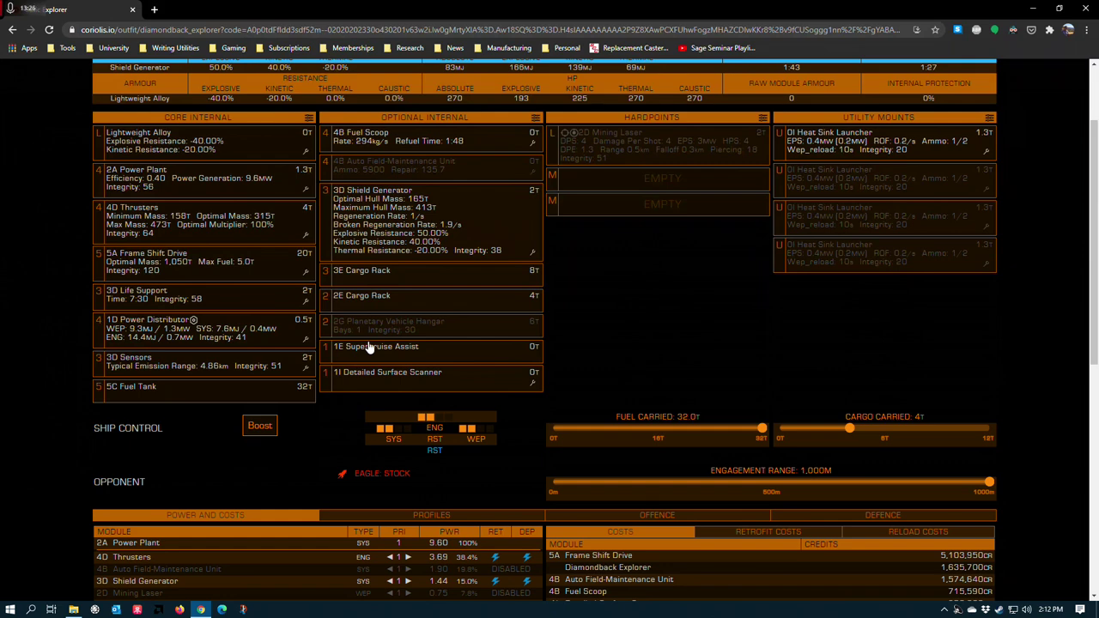
scroll(613, 300, up, 2)
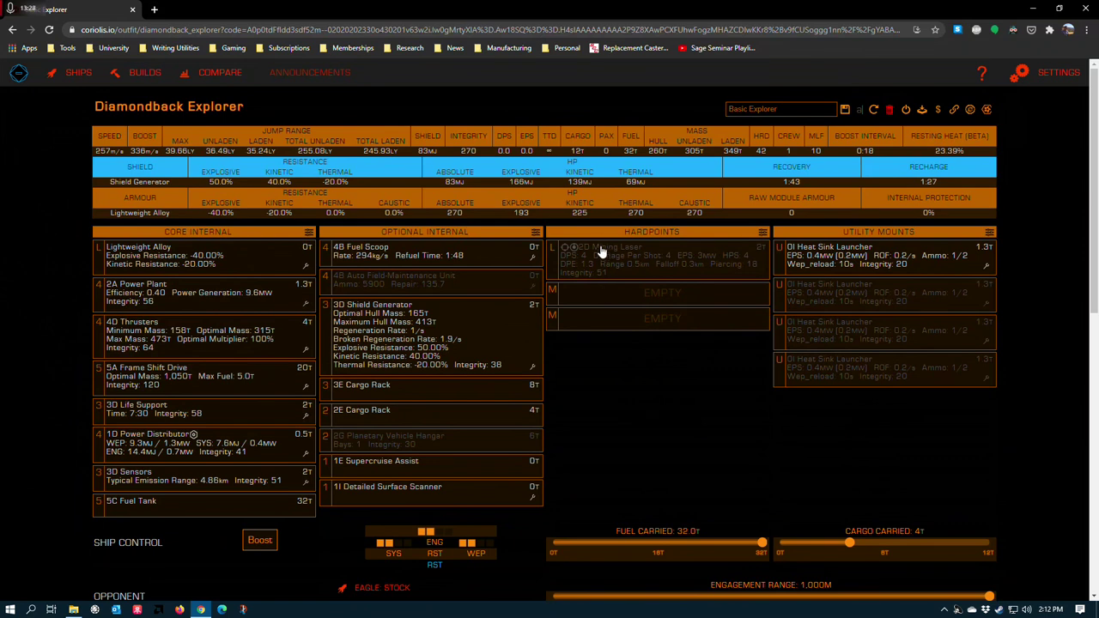
click(601, 256)
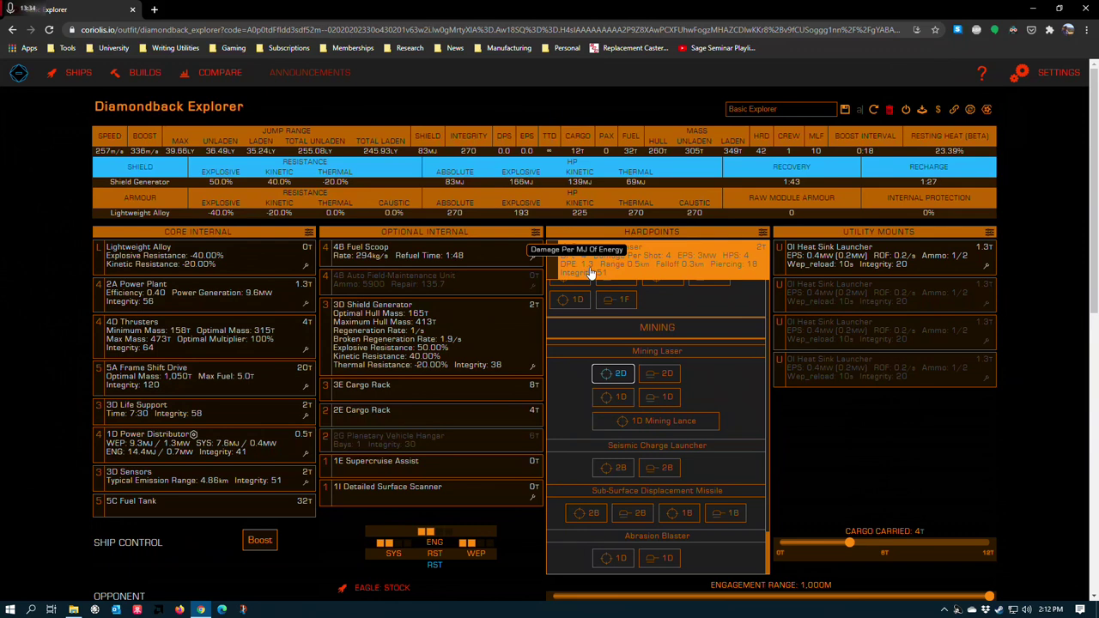
click(805, 443)
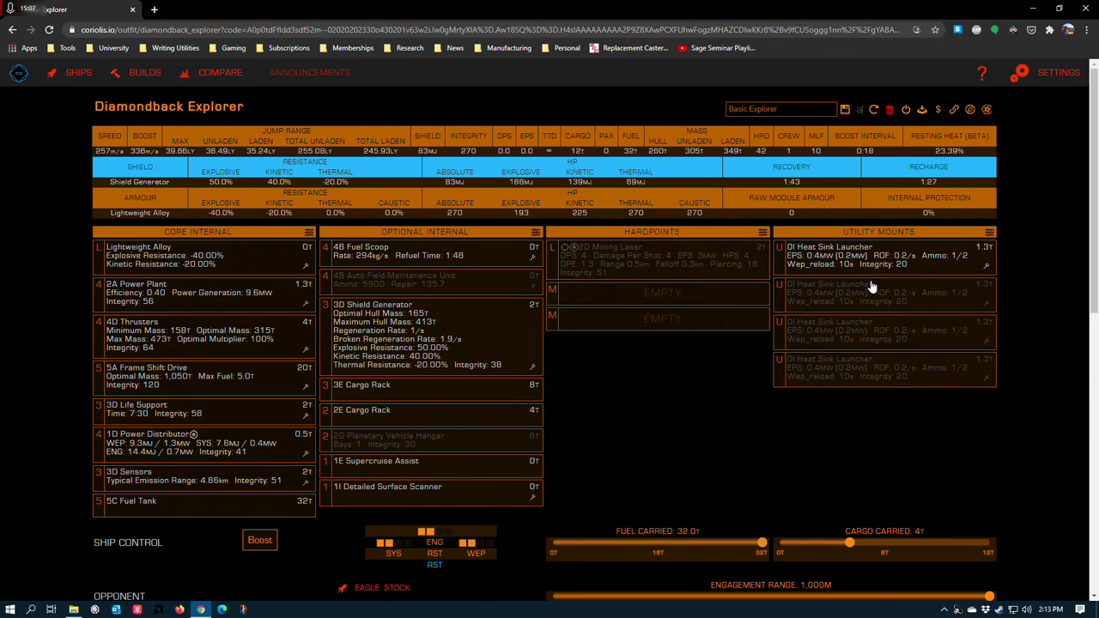
Remove the three powered-off heat sink launchers and fit a 0I Point Defence in the second utility mount
right_click(865, 371)
right_click(862, 344)
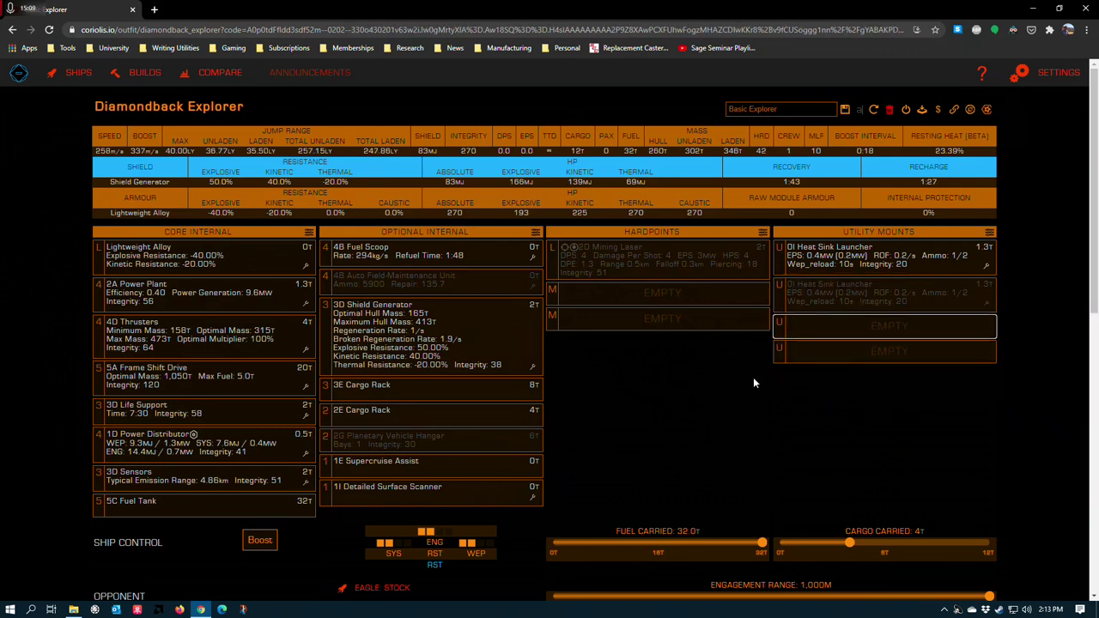
click(852, 335)
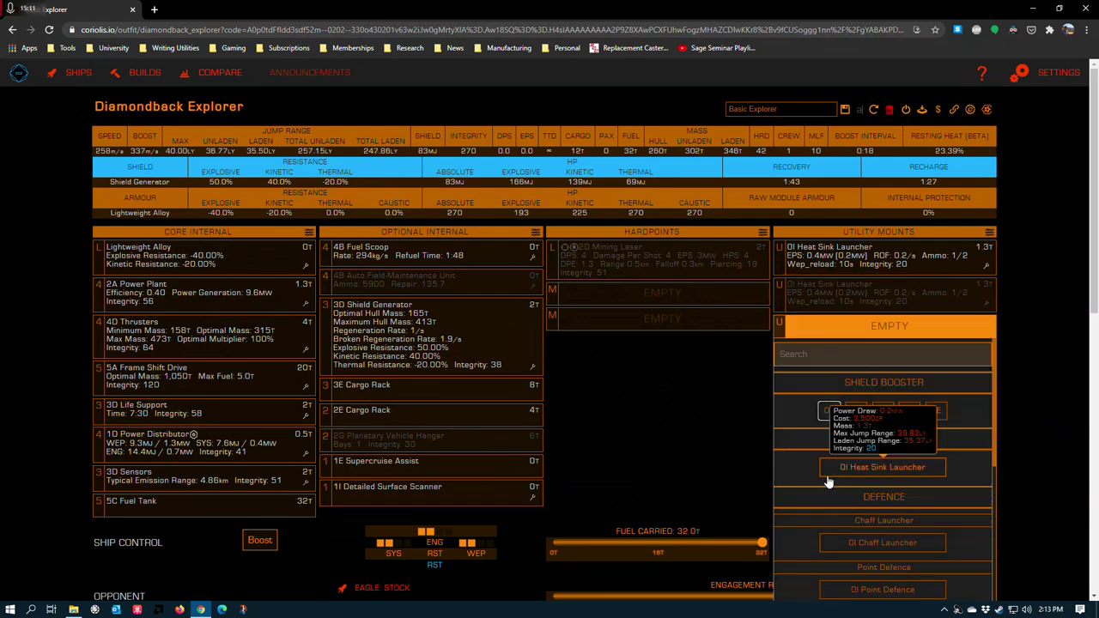
scroll(856, 544, down, 1)
click(862, 539)
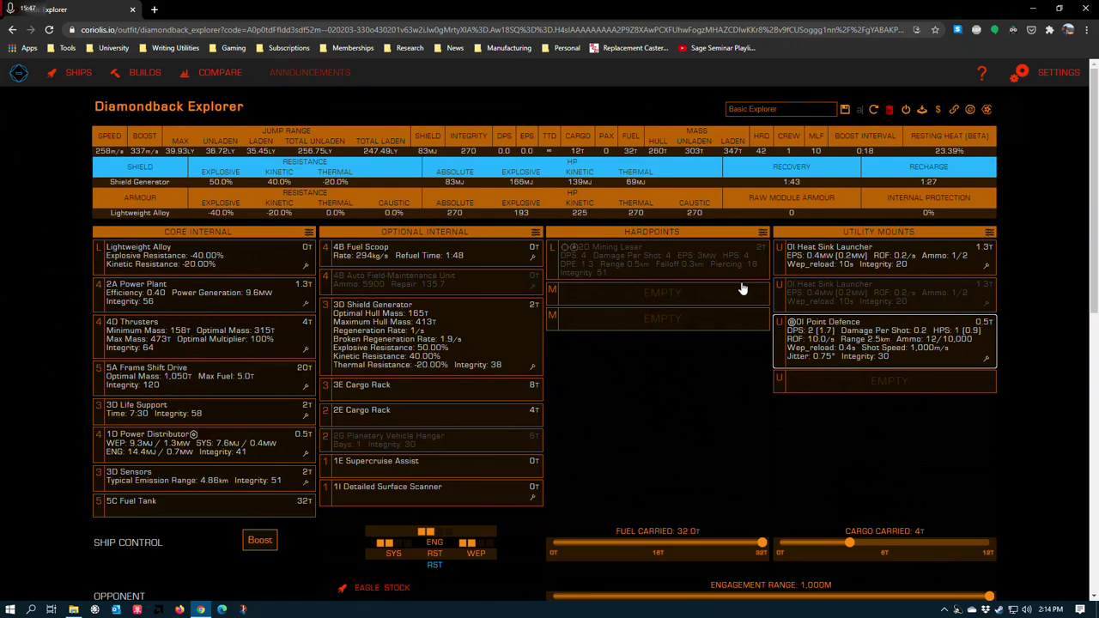
right_click(840, 298)
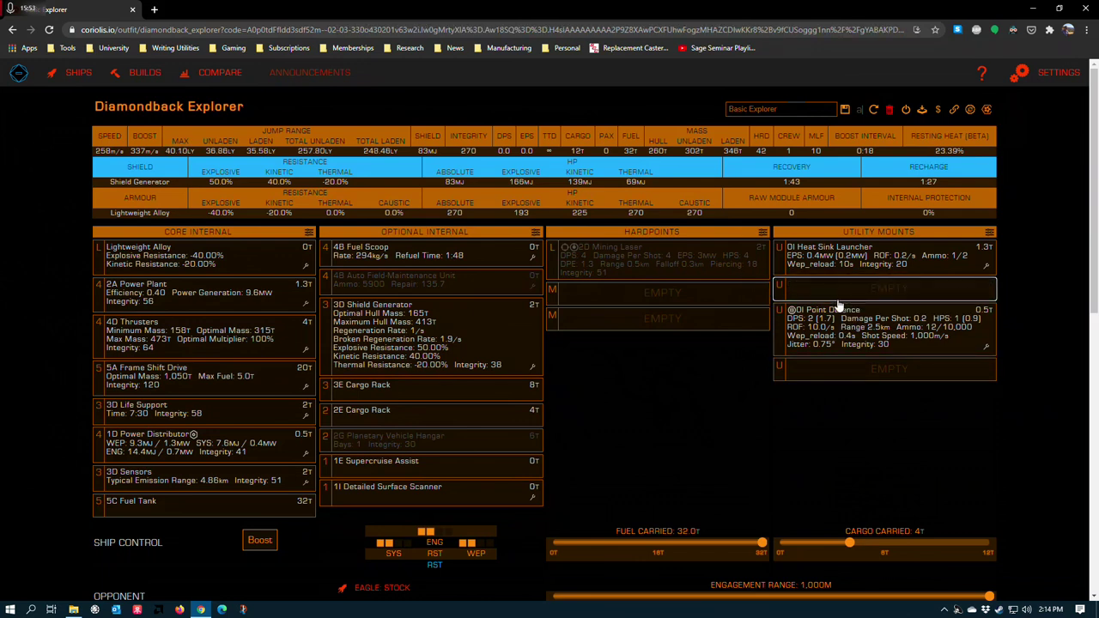
drag(845, 318, 850, 289)
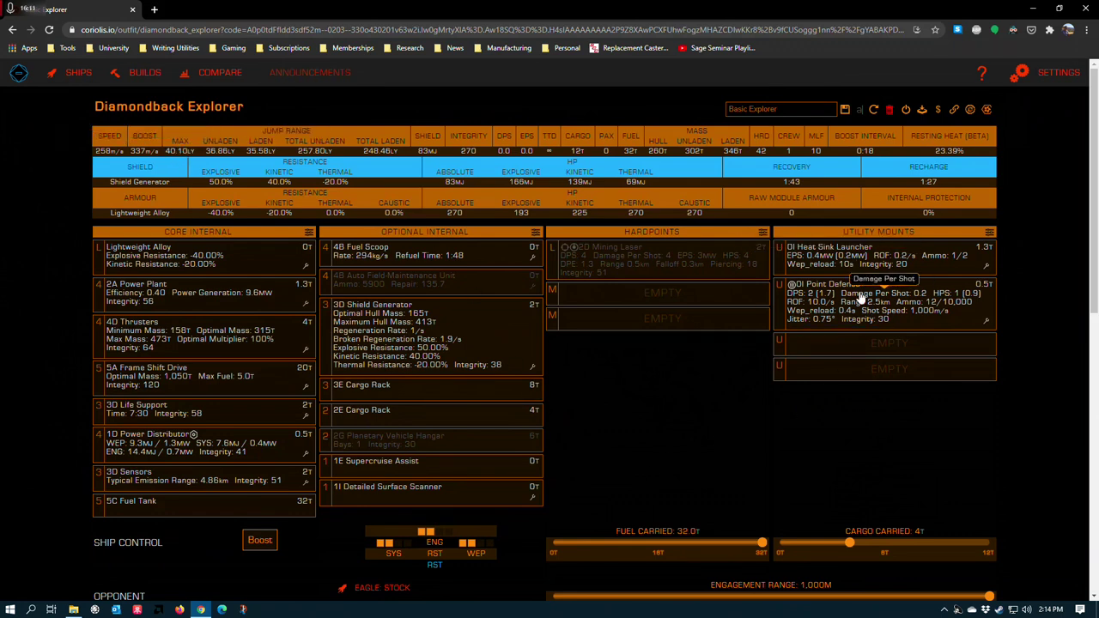
Try the grade 1 Ammo Capacity modification on the heat sink launcher and reset it
click(985, 266)
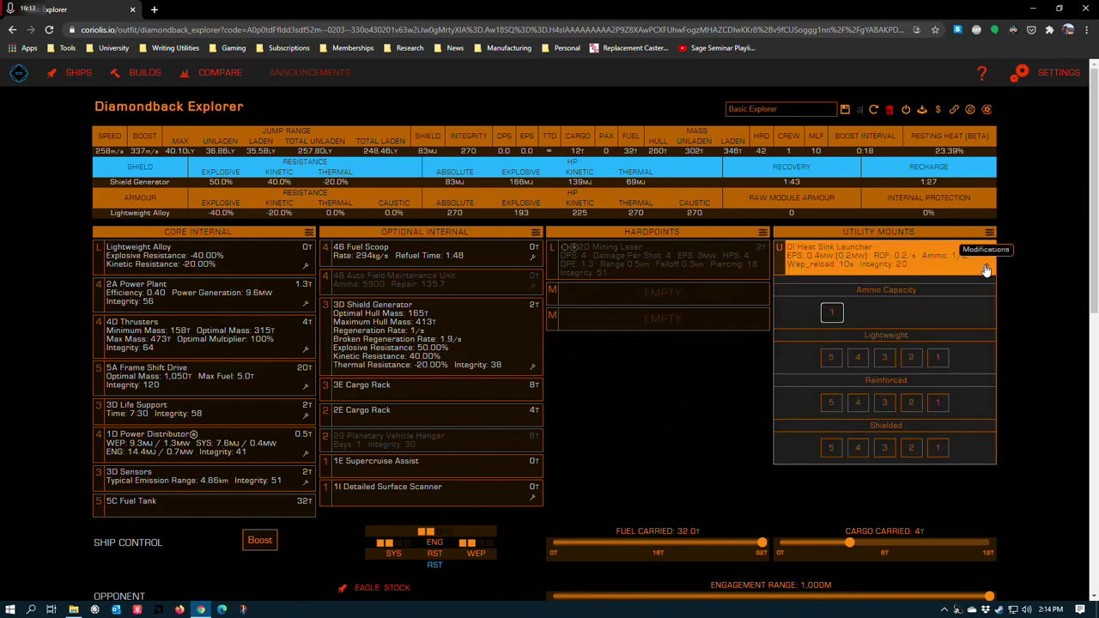
click(831, 312)
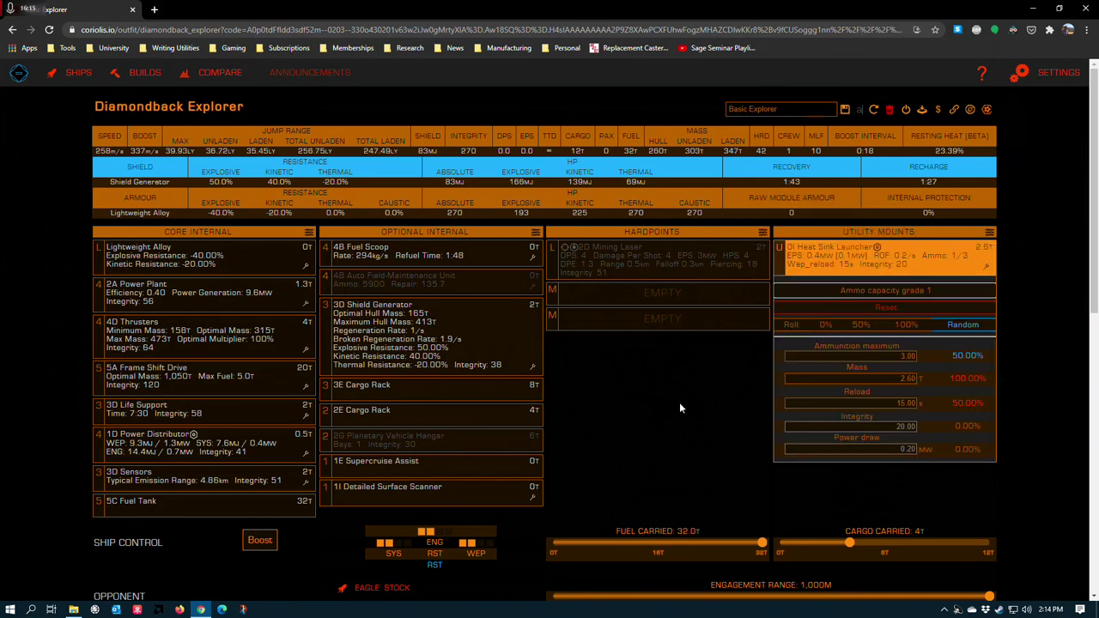
click(679, 402)
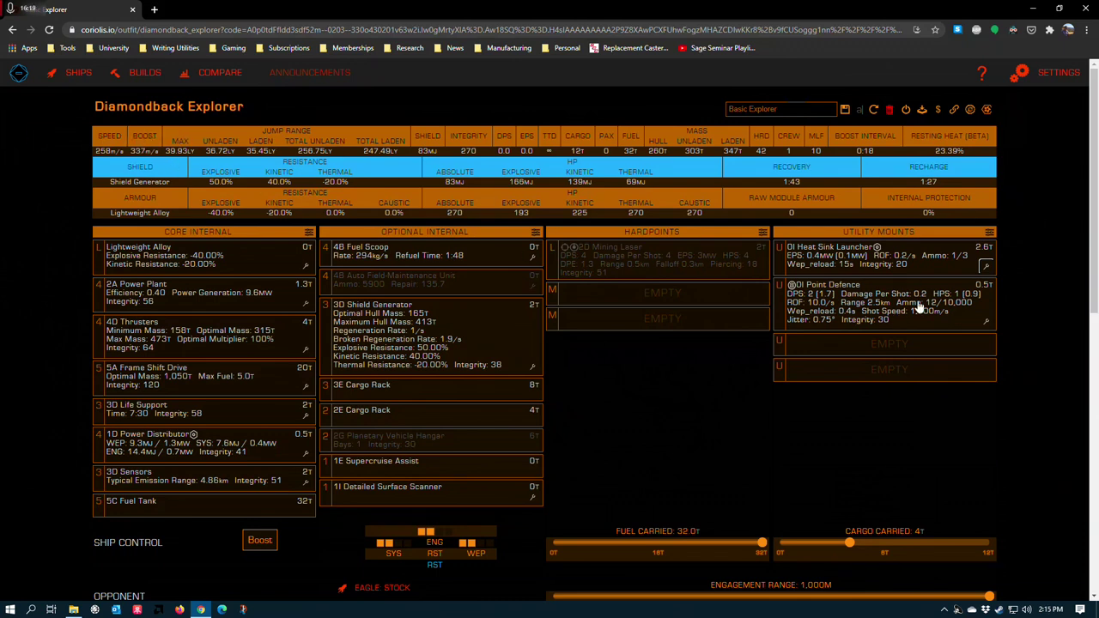
click(910, 262)
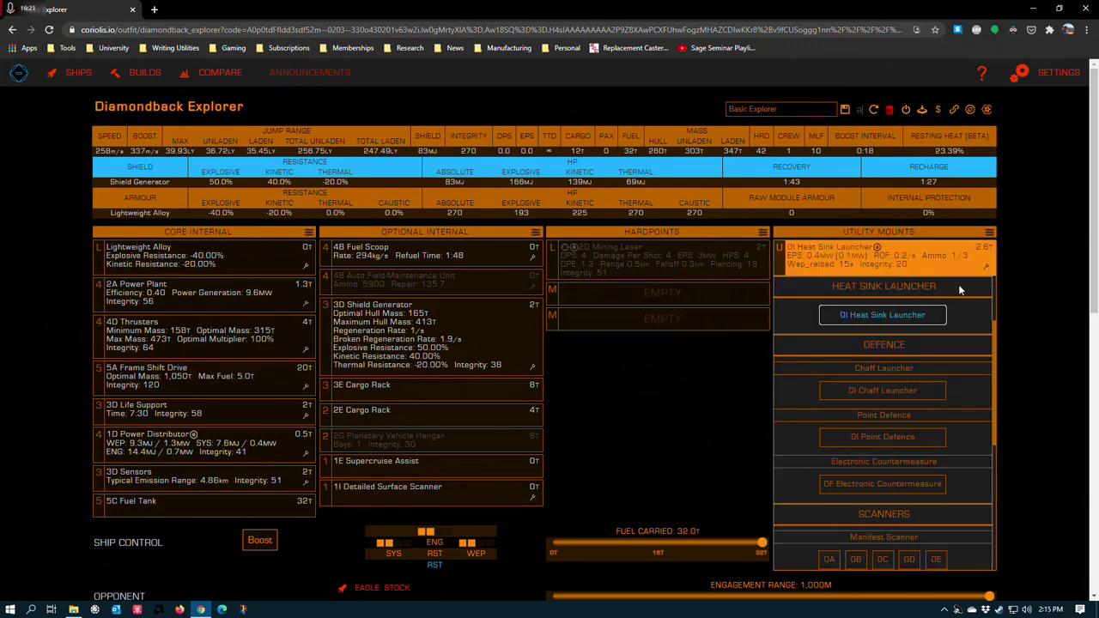
click(986, 266)
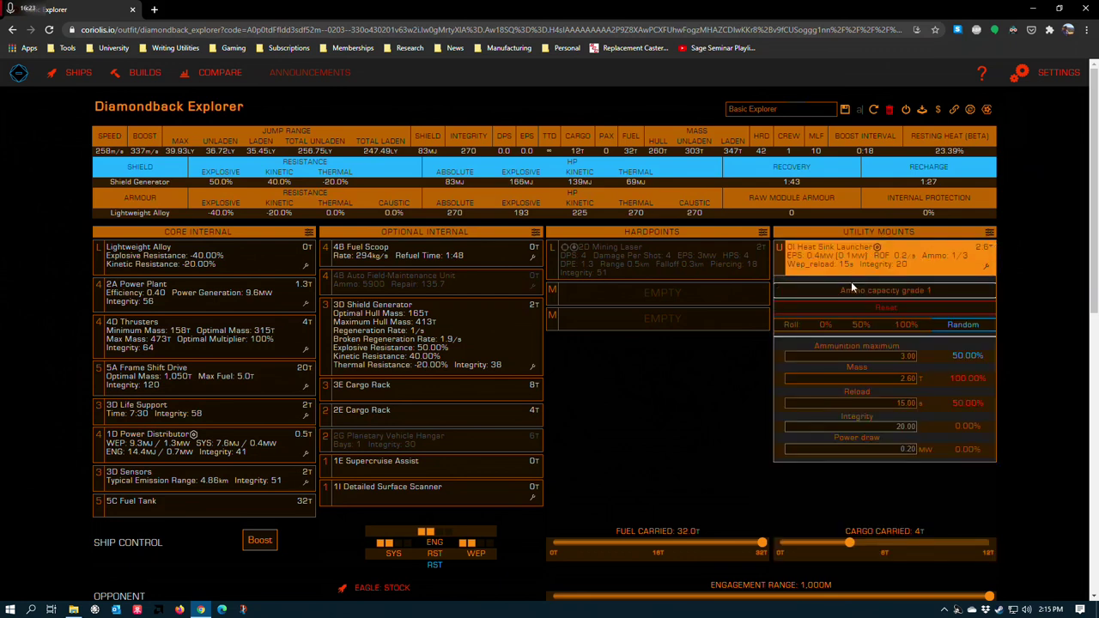
click(878, 309)
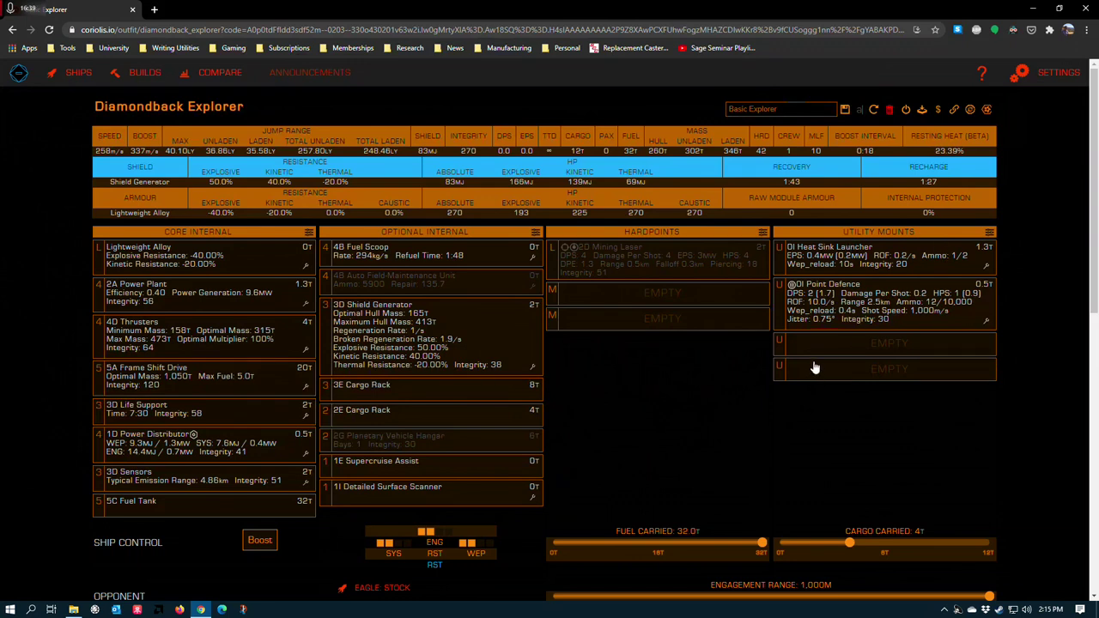
Fit 0I Heat Sink Launchers in the two empty utility mounts
click(844, 345)
scroll(808, 446, down, 3)
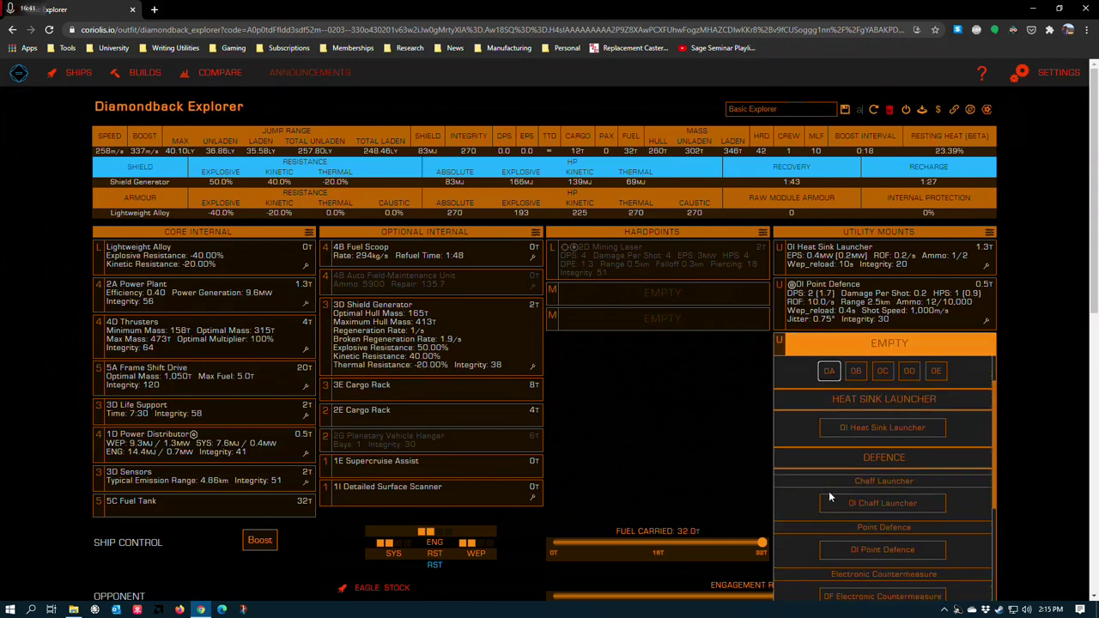
scroll(825, 523, up, 3)
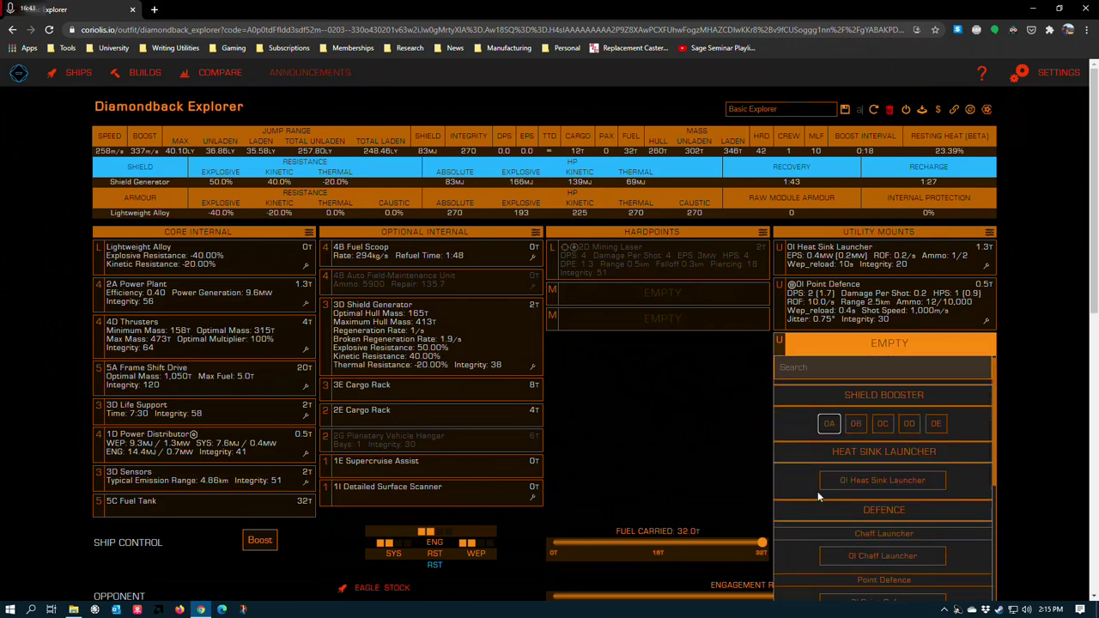
scroll(824, 485, down, 5)
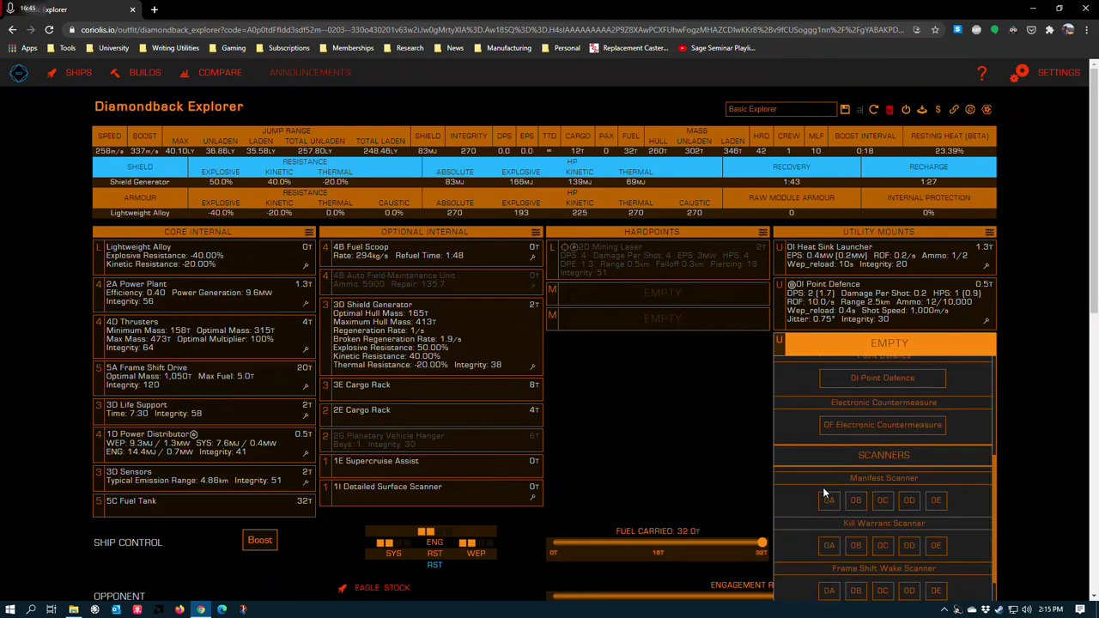
scroll(820, 507, up, 5)
click(820, 506)
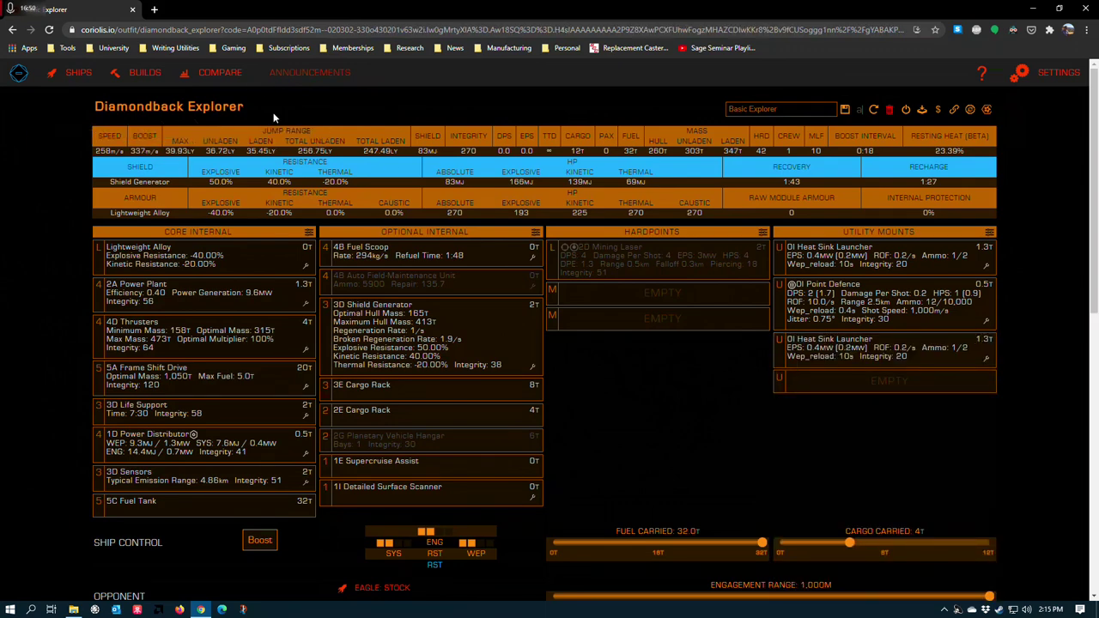
click(829, 391)
click(866, 532)
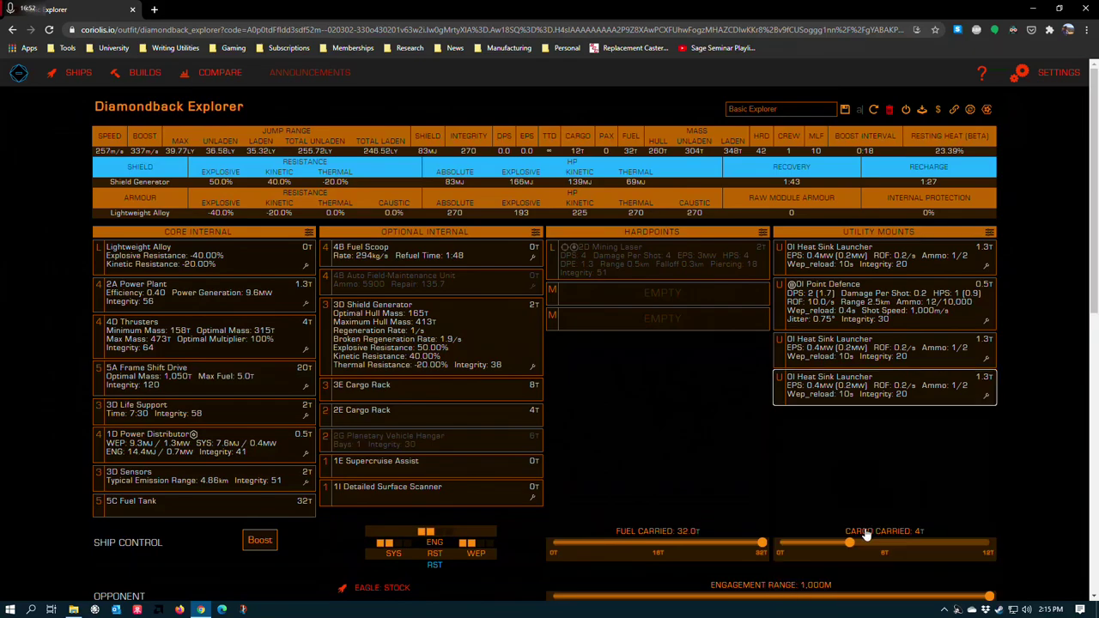
Check the power usage of the complete module list and review the ship's overall statistics
scroll(507, 417, down, 6)
scroll(287, 314, up, 1)
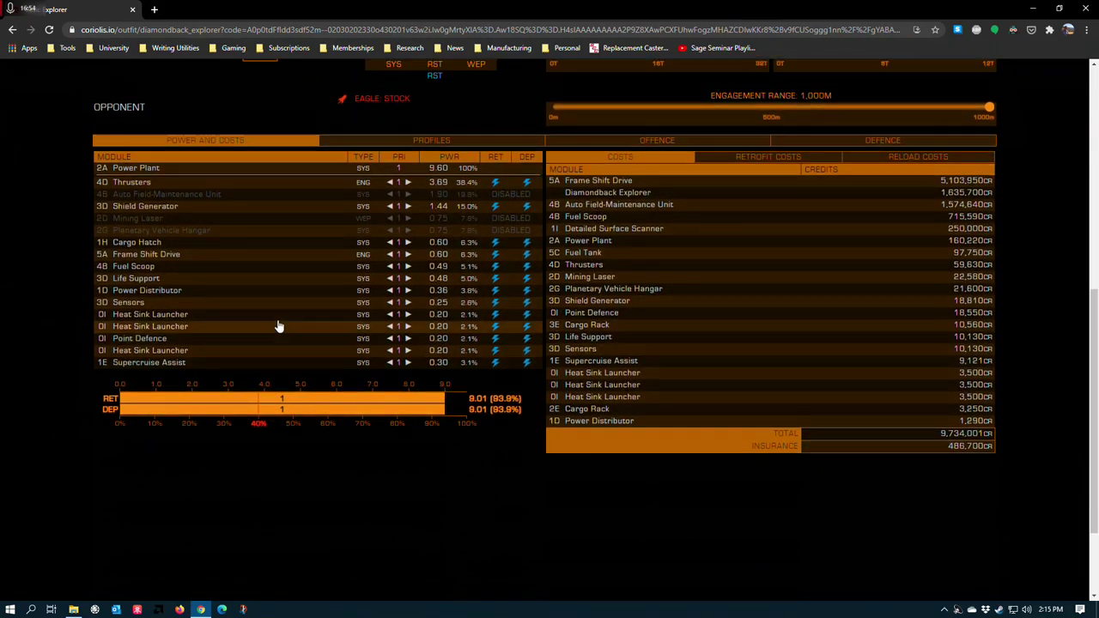
scroll(278, 327, up, 1)
scroll(289, 331, up, 5)
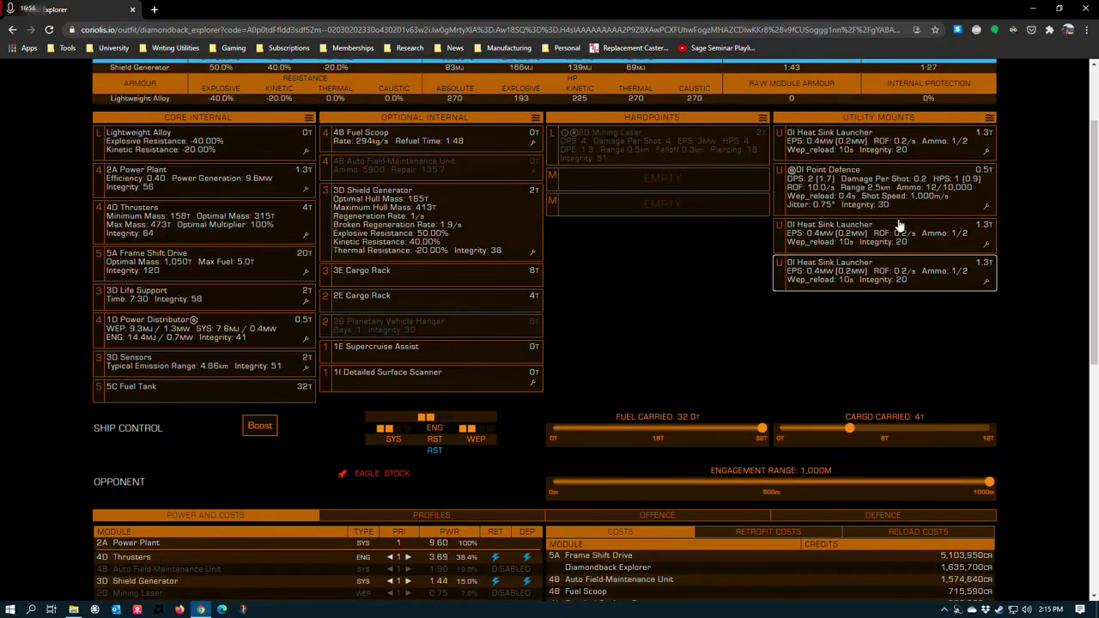
scroll(899, 225, up, 2)
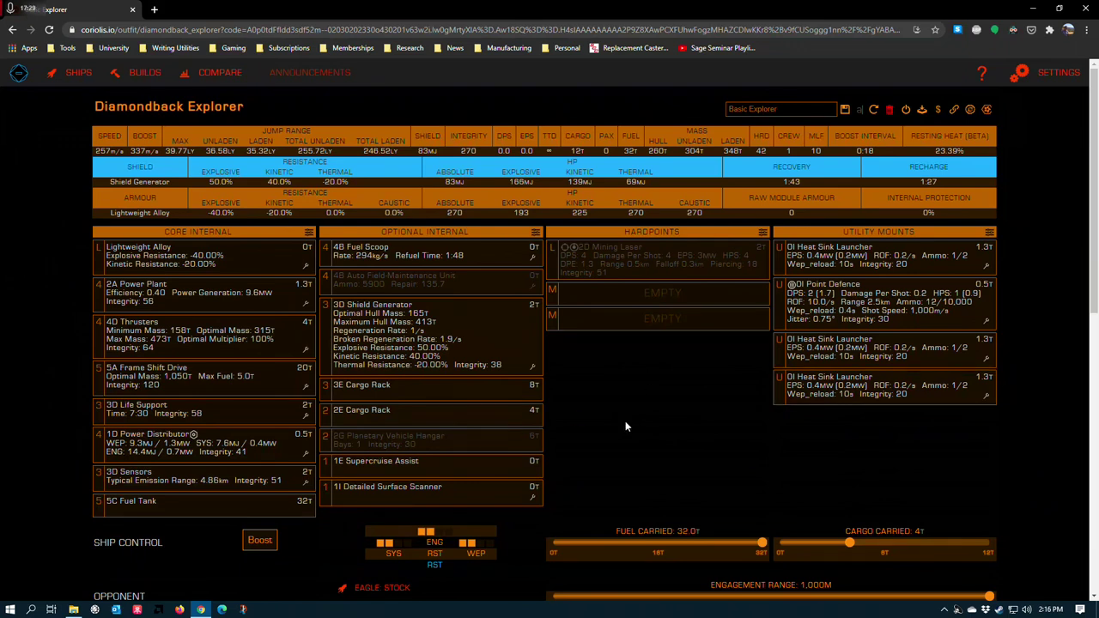